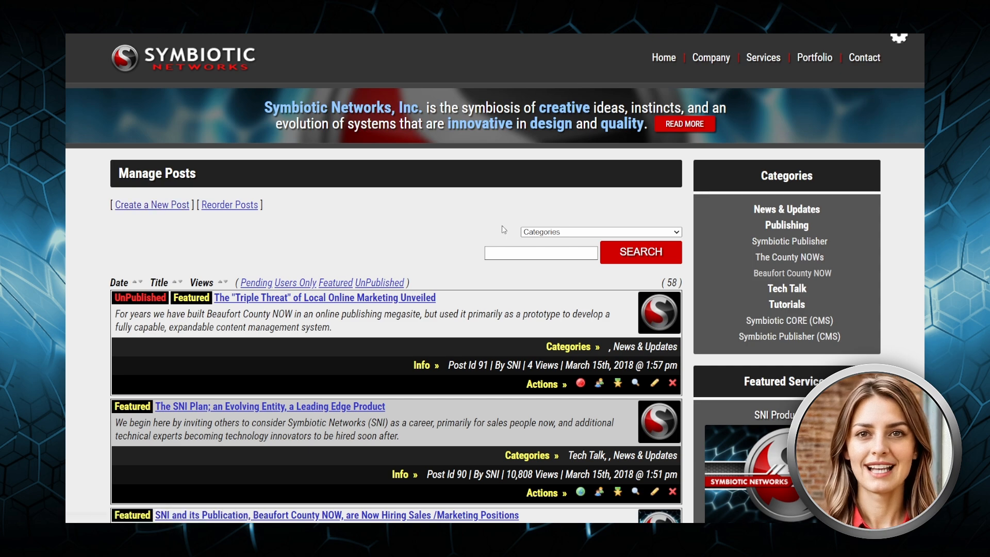
Step: Examine the category filter options and the list of existing posts
left_click(570, 232)
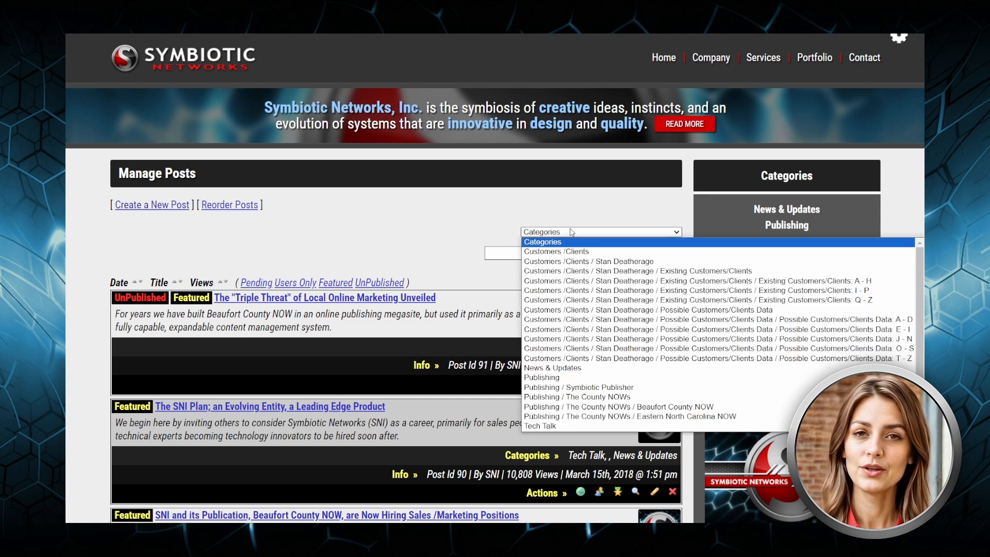
left_click(570, 232)
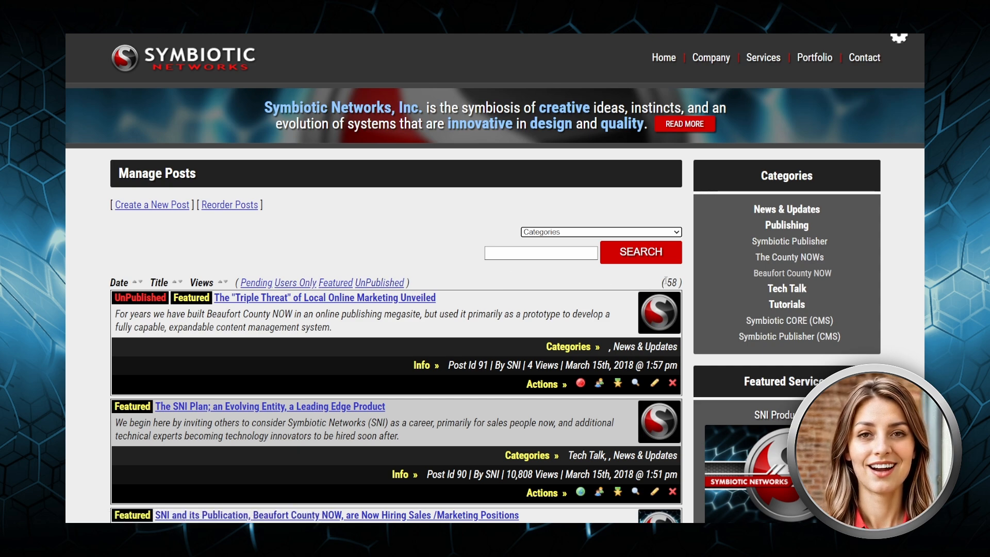
scroll(509, 295, "down", 6)
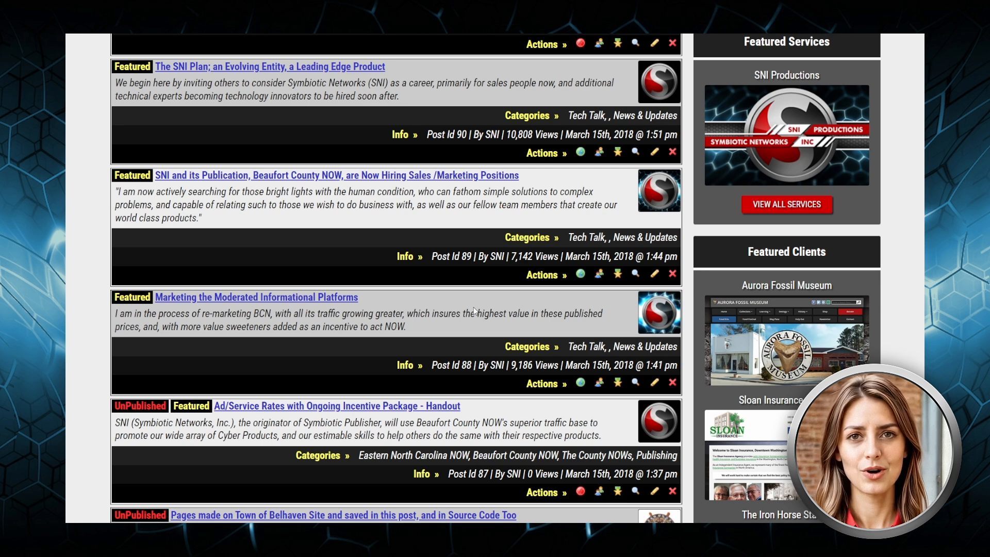
scroll(473, 308, "up", 4)
scroll(355, 267, "up", 2)
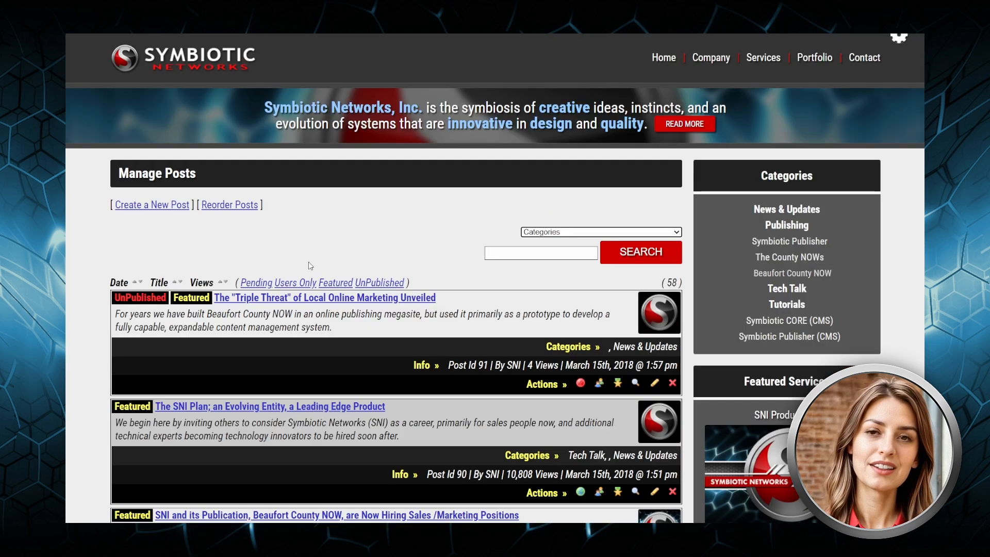
Step: Start a new post and assign it to the Beaufort County NOW category
left_click(149, 205)
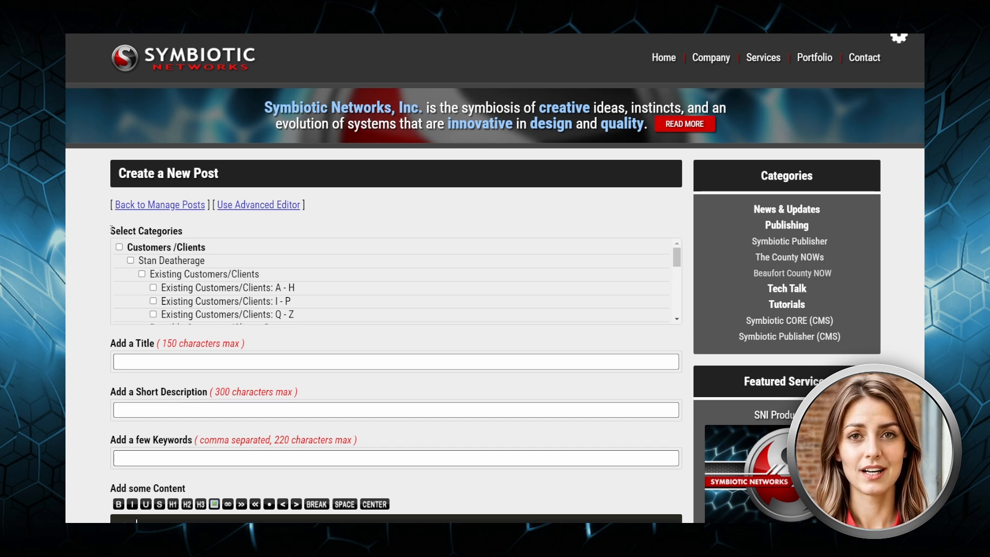
left_click_drag(111, 230, 203, 232)
left_click(200, 245)
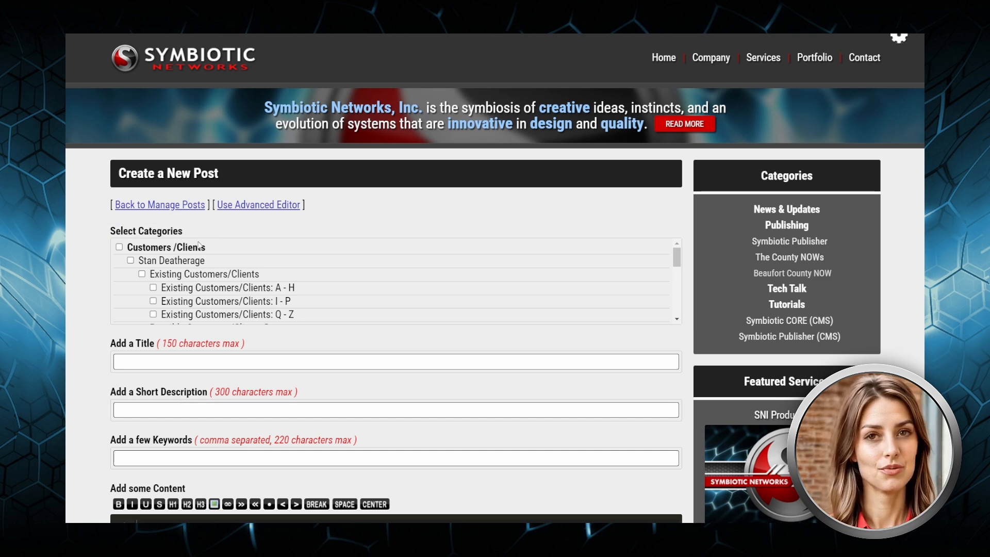
left_click(172, 261)
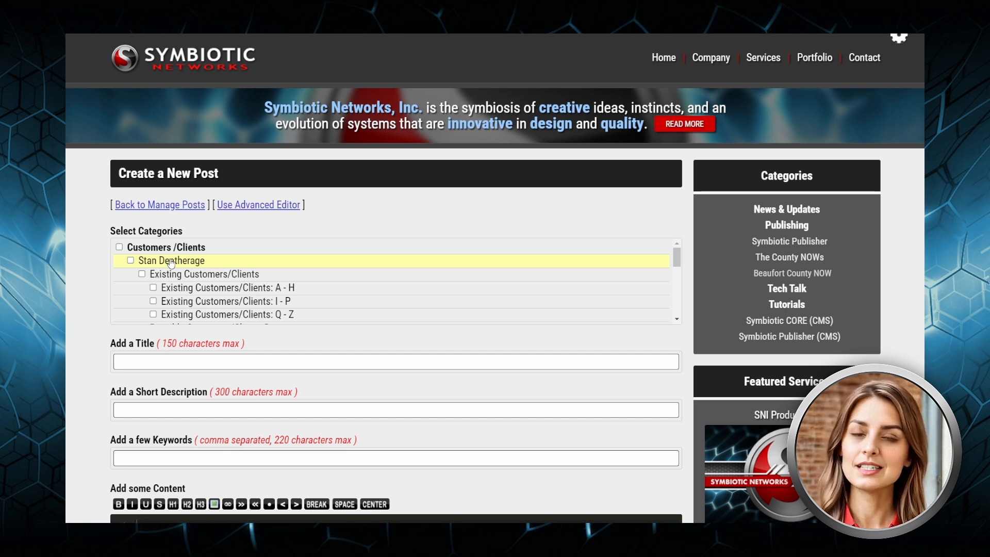
scroll(199, 270, "down", 3)
scroll(200, 270, "down", 2)
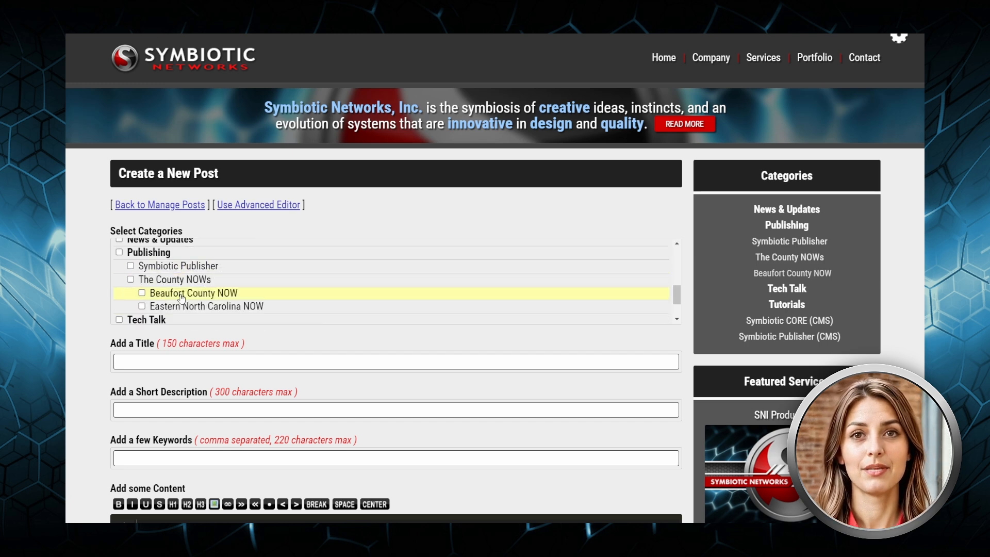
left_click(181, 297)
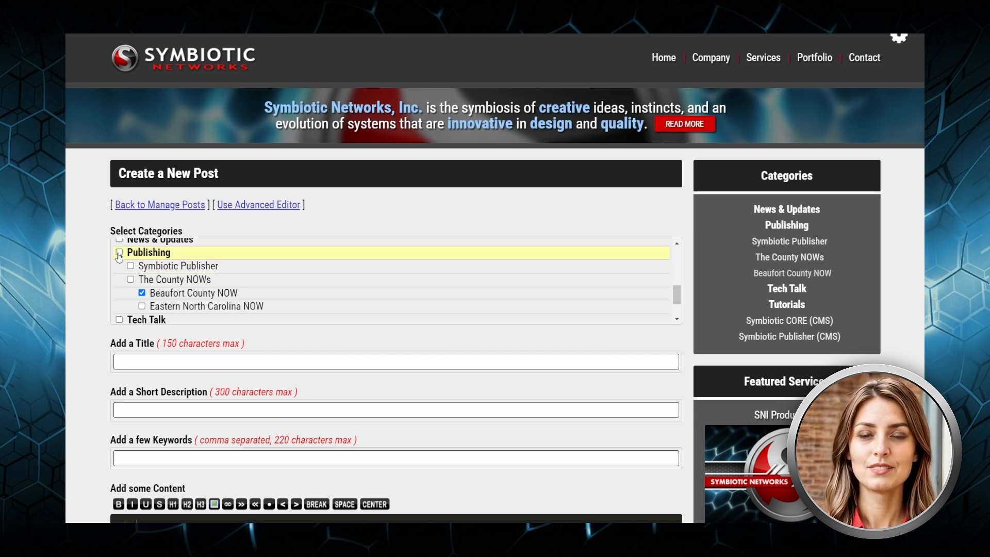
left_click(171, 294)
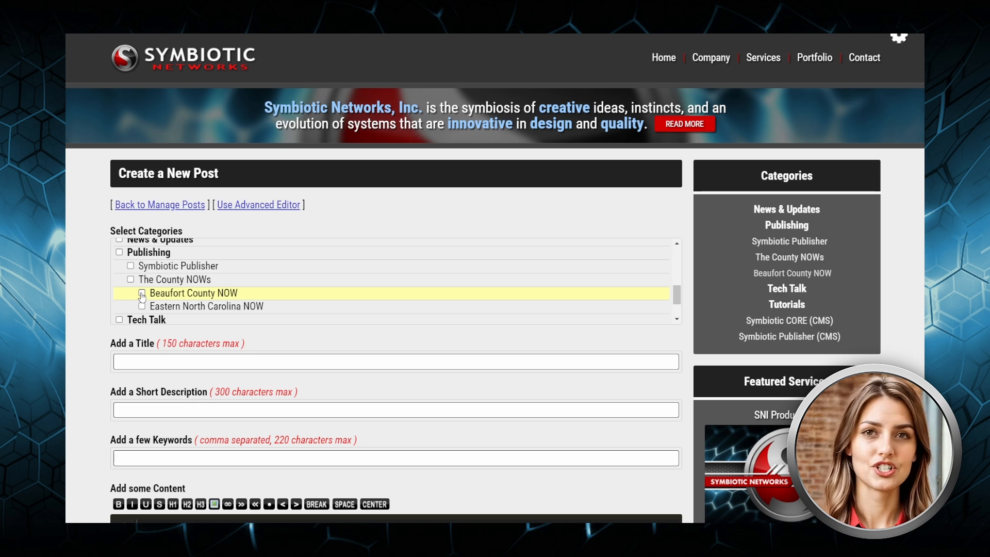
left_click(142, 293)
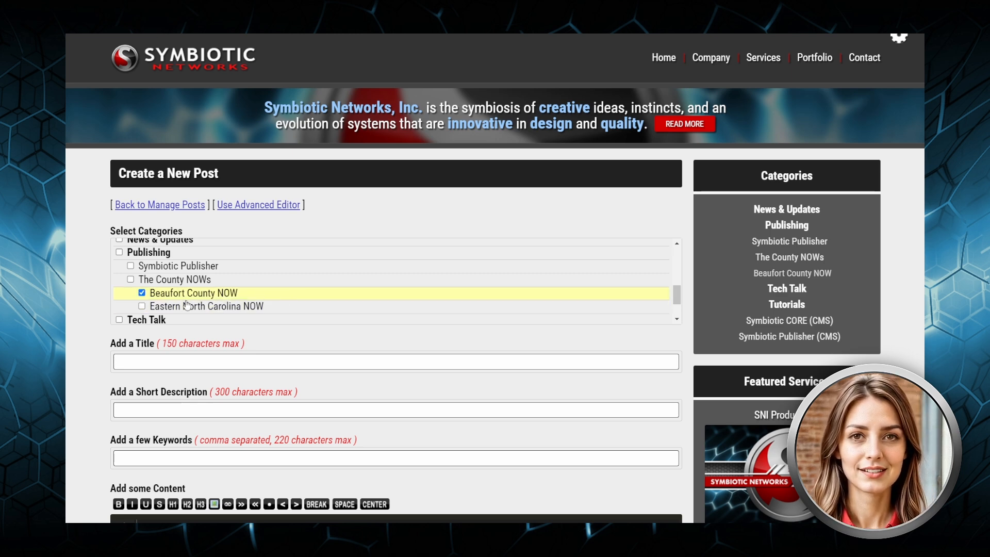
Step: Examine the character limits and format notes for the post's title, short description and keywords
left_click_drag(108, 343, 256, 349)
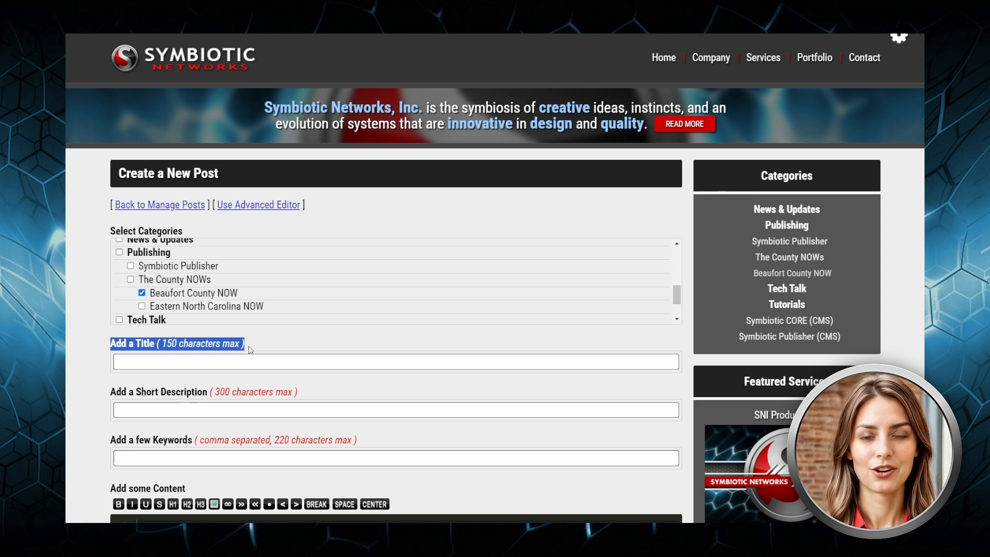
left_click(236, 332)
scroll(236, 332, "down", 3)
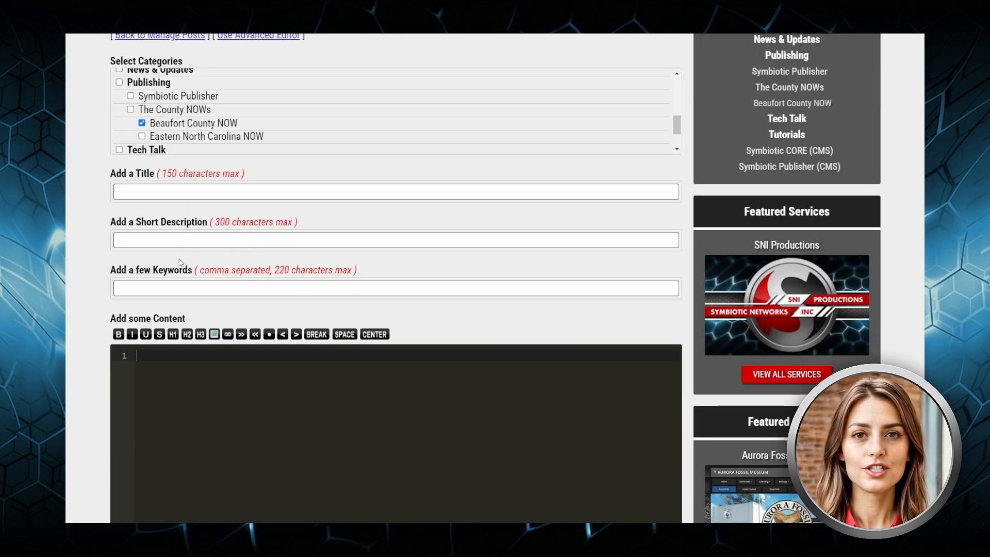
left_click_drag(112, 222, 283, 238)
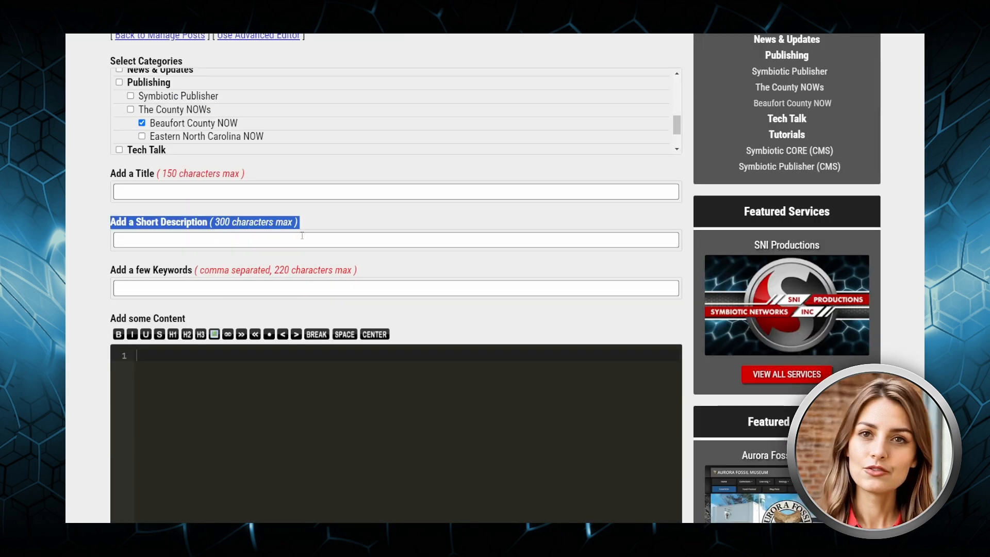
left_click(314, 225)
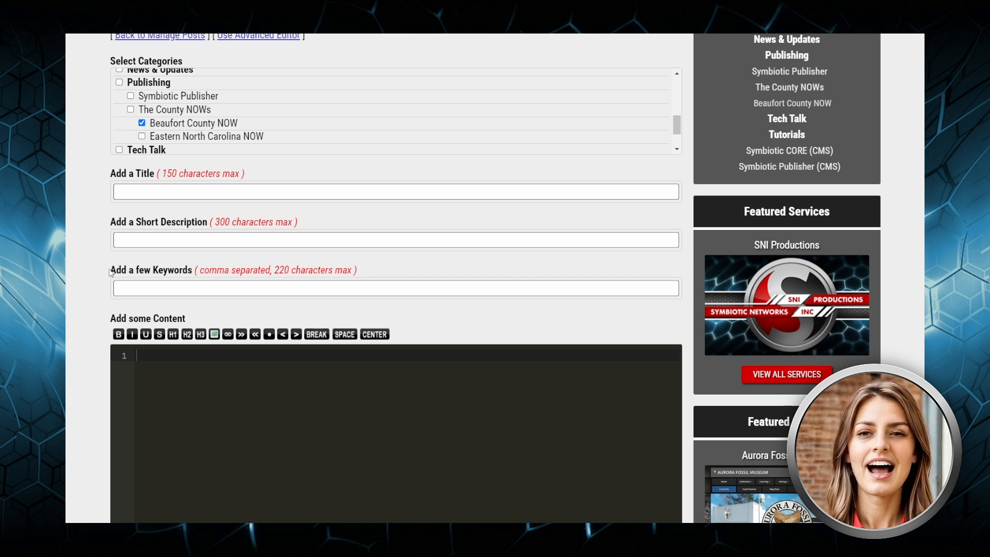
left_click_drag(111, 270, 194, 271)
left_click(217, 272)
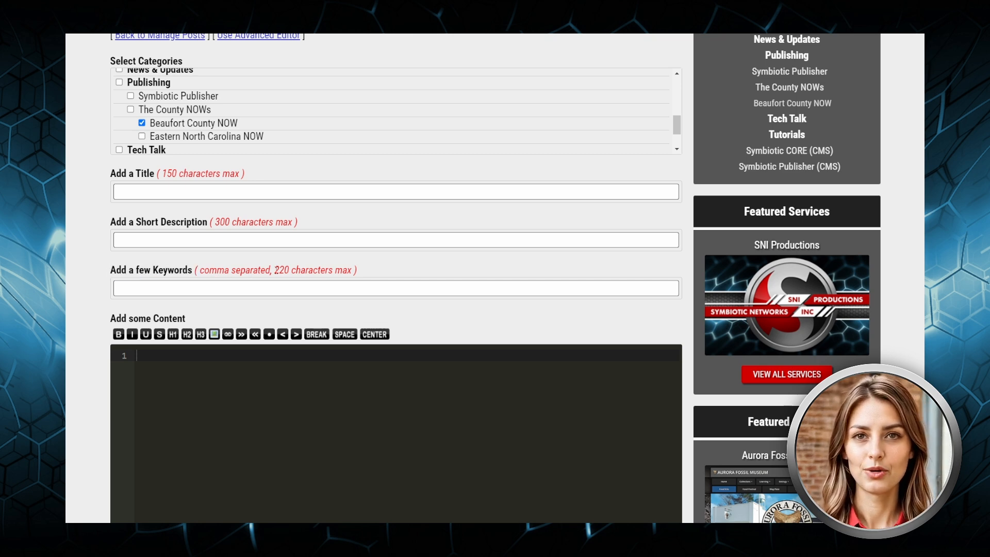
double_click(278, 271)
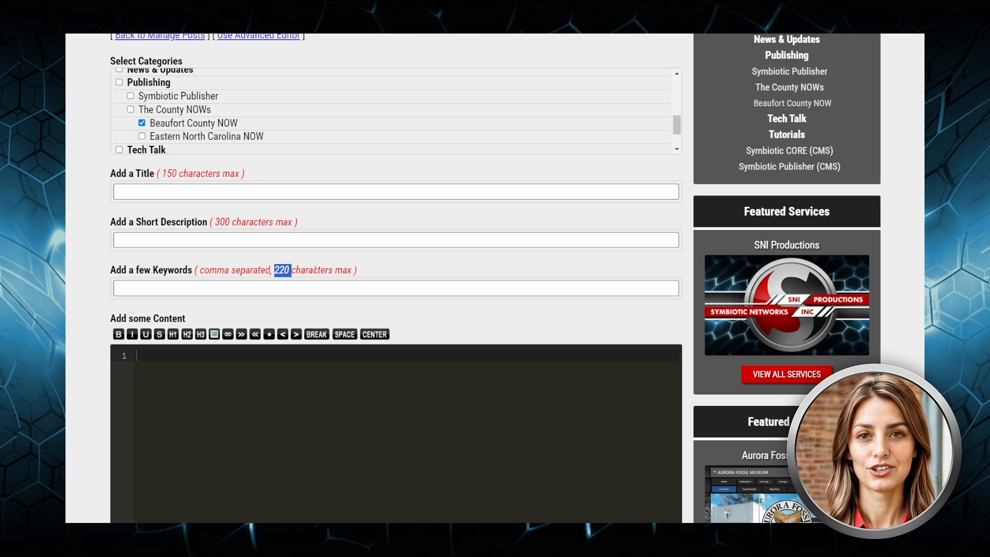
left_click(381, 272)
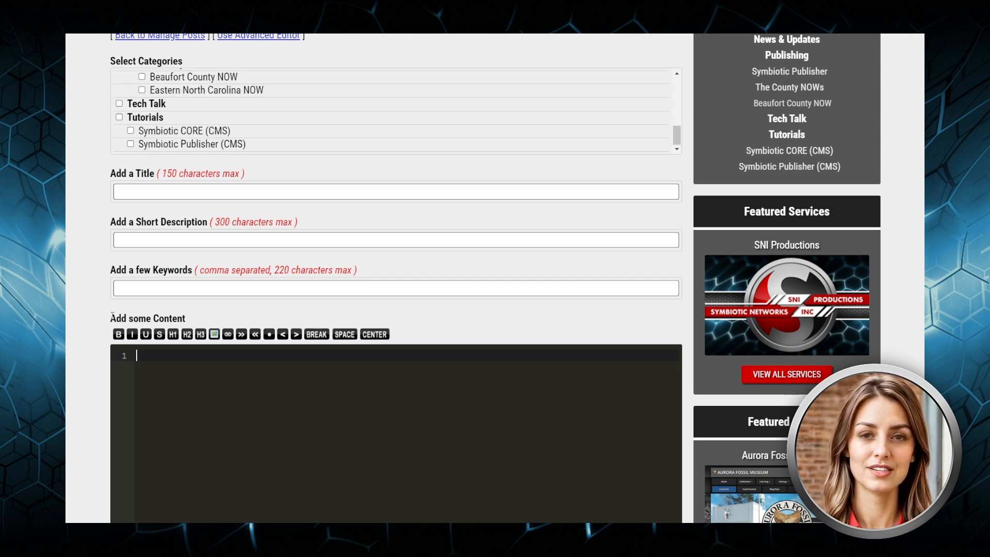
Step: Paste the copied text into the first line of the post's content
left_click_drag(110, 319, 204, 319)
left_click(171, 356)
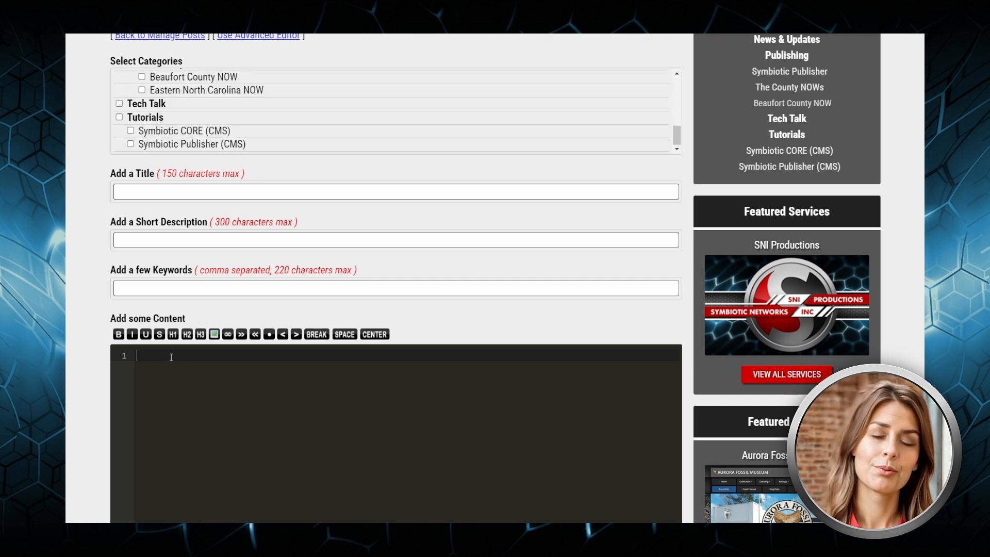
right_click(171, 356)
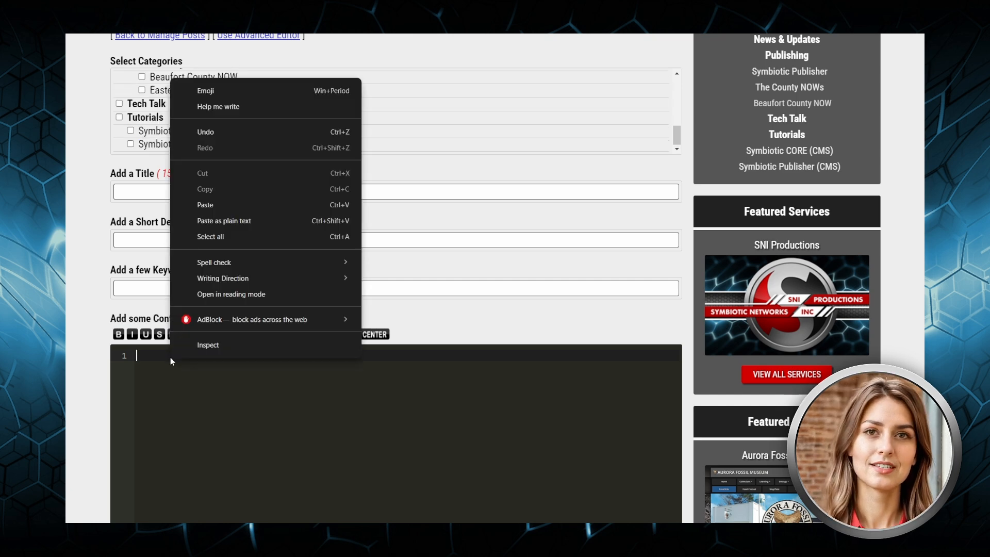
left_click(207, 205)
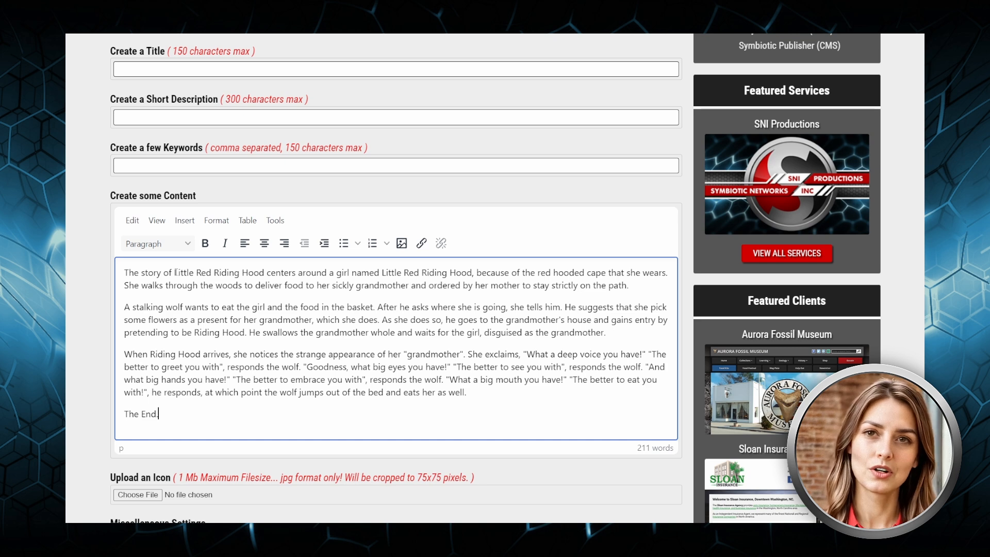
Step: Make the first "Little Red Riding Hood" and the word "grandmother" in the story's opening paragraph bold
left_click_drag(175, 273, 264, 272)
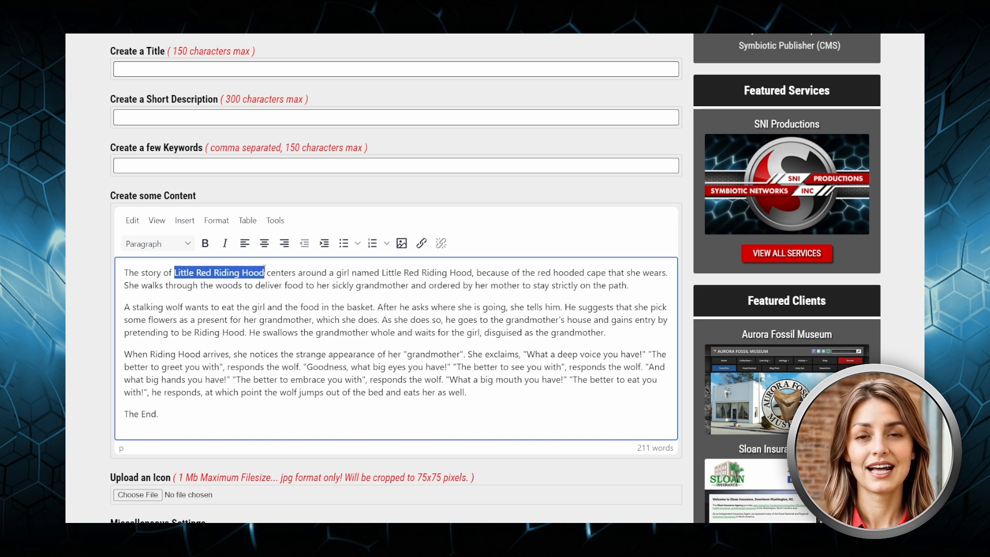
left_click(209, 247)
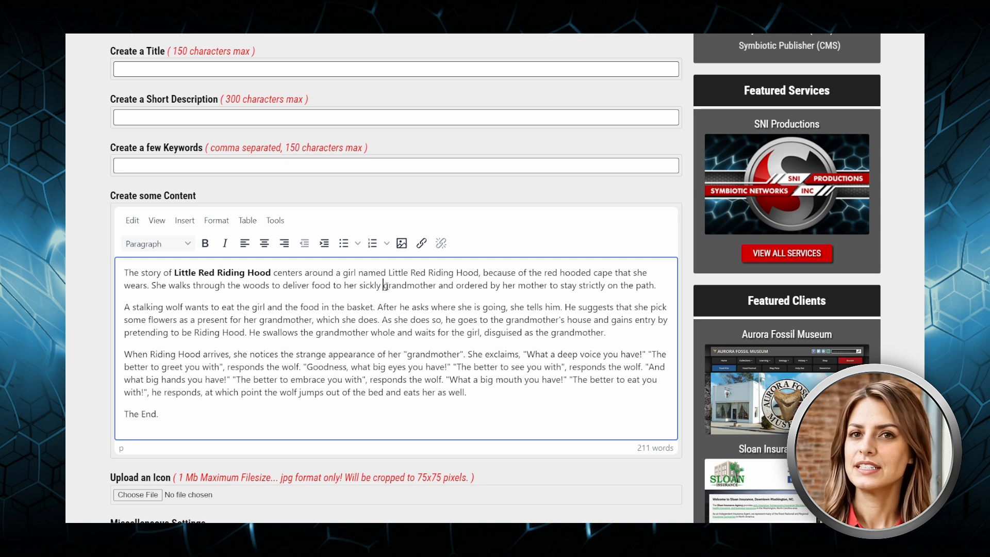
left_click_drag(383, 285, 437, 285)
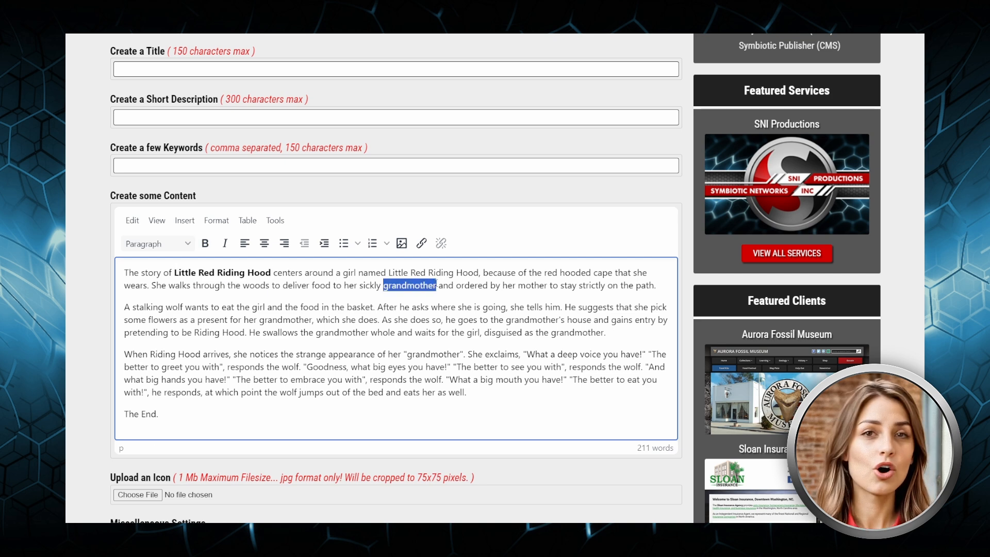
left_click(207, 246)
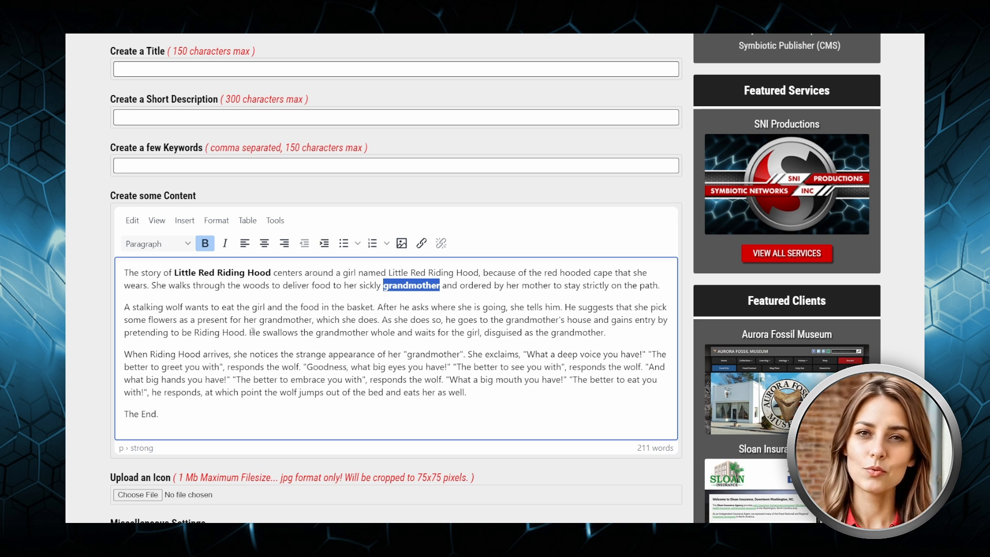
Step: Italicize the second paragraph's last sentence, "He swallows the grandmother whole and waits for the girl, disguised as the grandmother."
left_click_drag(250, 332, 614, 332)
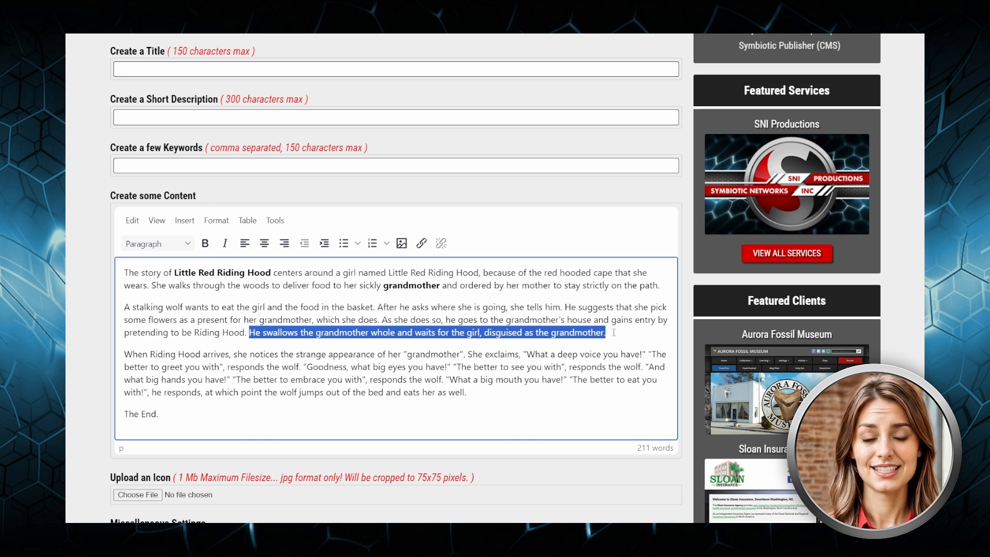
left_click(226, 244)
left_click(284, 343)
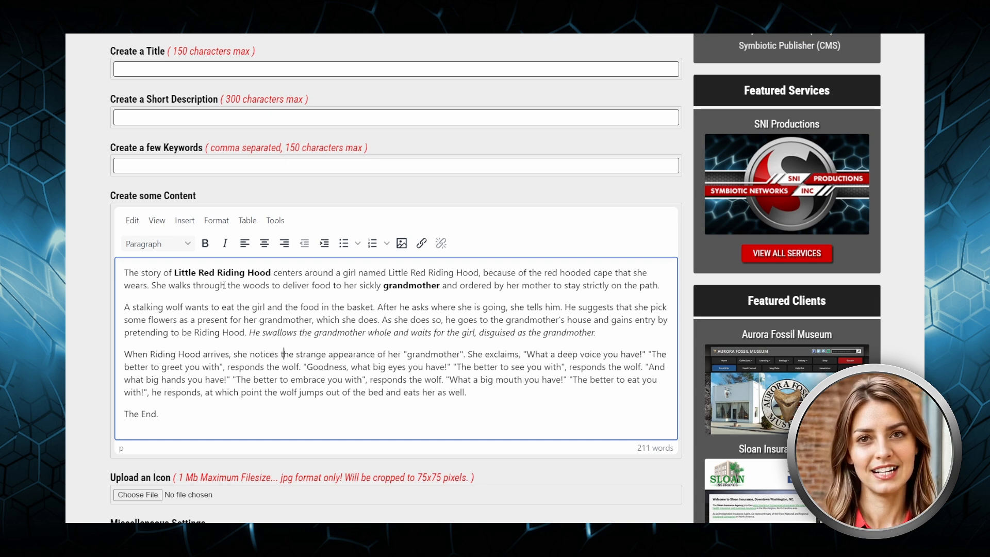
Step: Indent the first line of each of the three story paragraphs with a few spaces
left_click(124, 272)
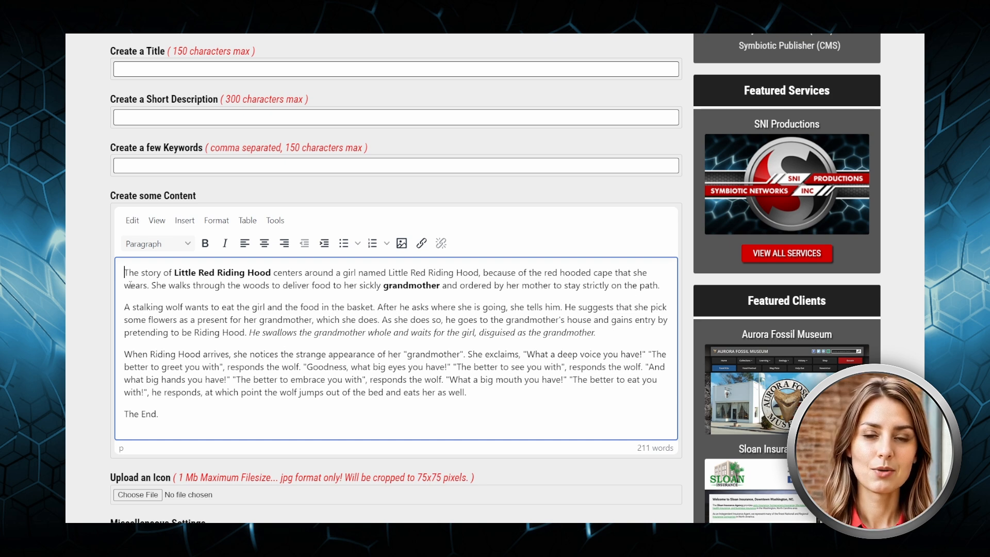
left_click(126, 306)
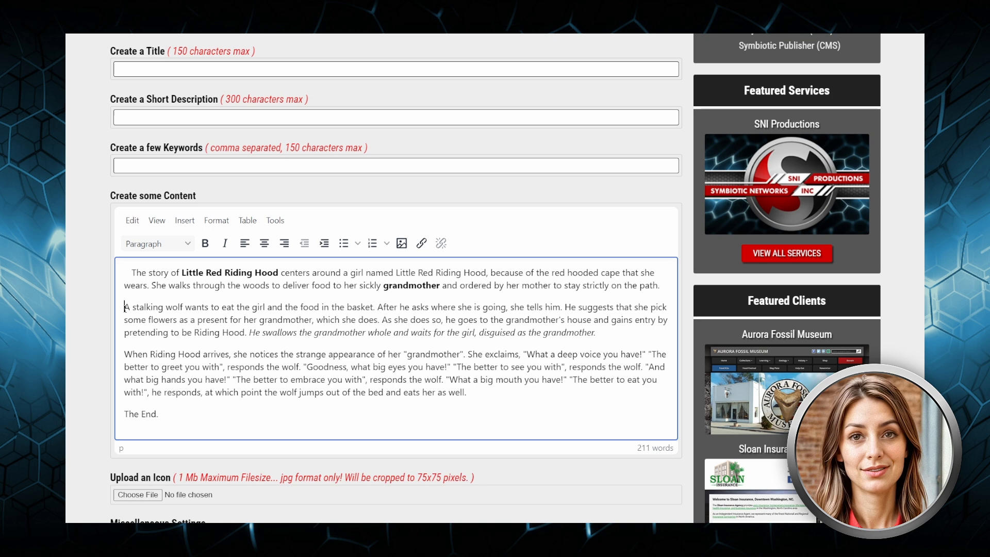
left_click(125, 354)
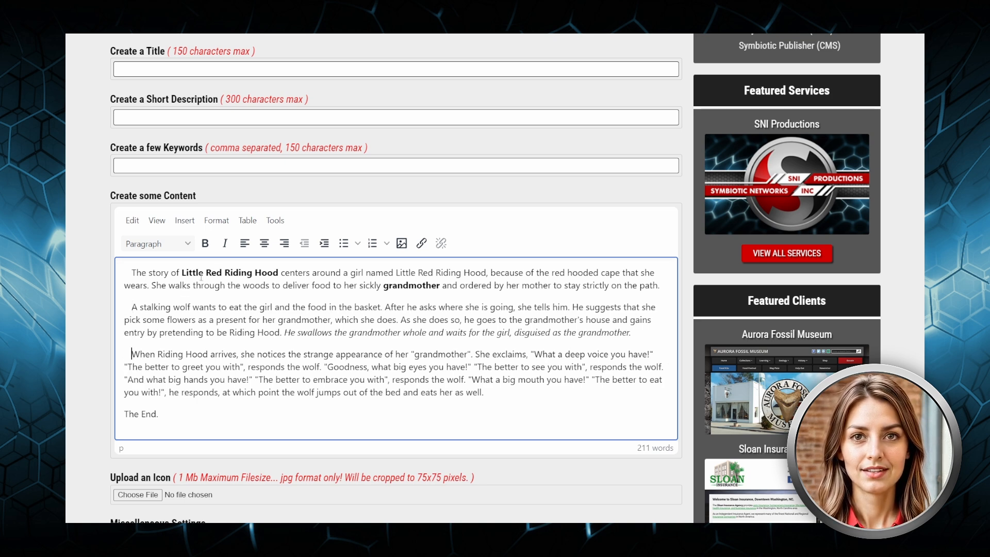
Step: Add a blank line after the story's opening paragraph and open the upload insertion dialog there
left_click(662, 285)
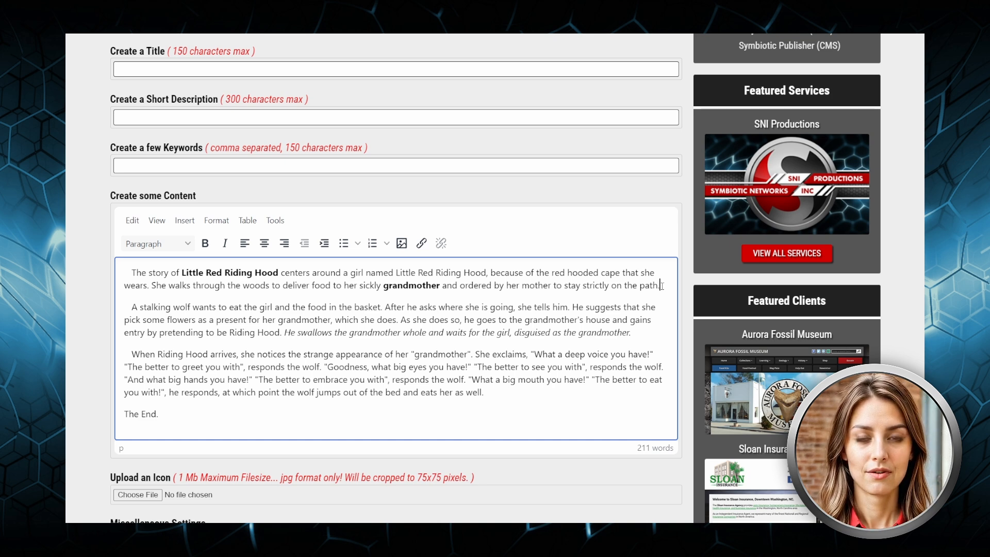
key("Return")
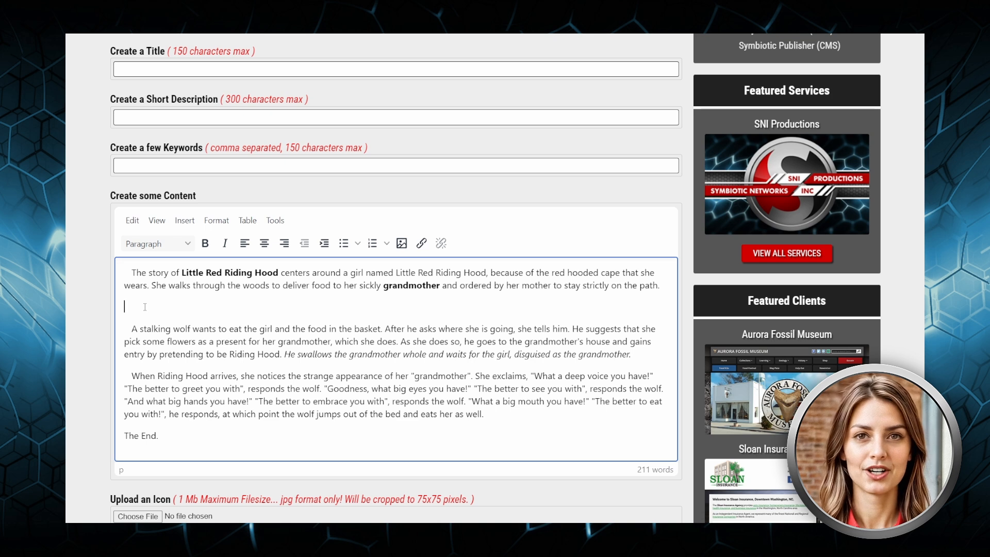
left_click(191, 223)
left_click(208, 246)
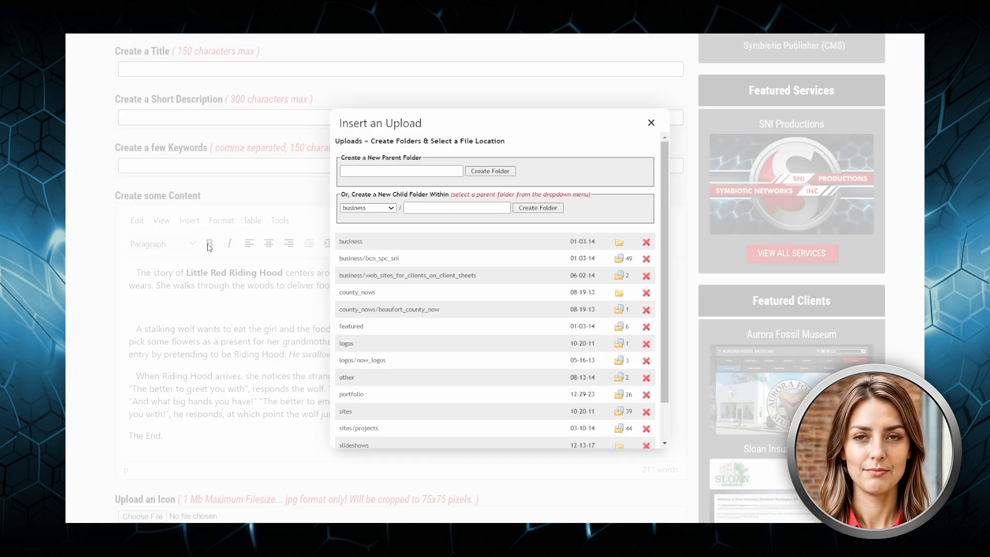
Step: Upload the file "little red riding hood.jpg" from the Tutorial Images folder into the business uploads folder
left_click(352, 241)
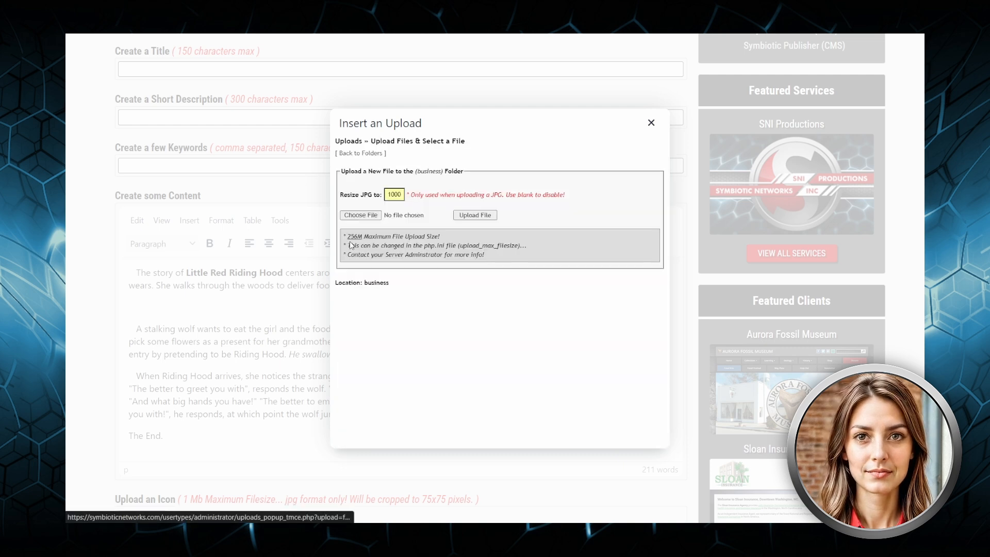
left_click(361, 215)
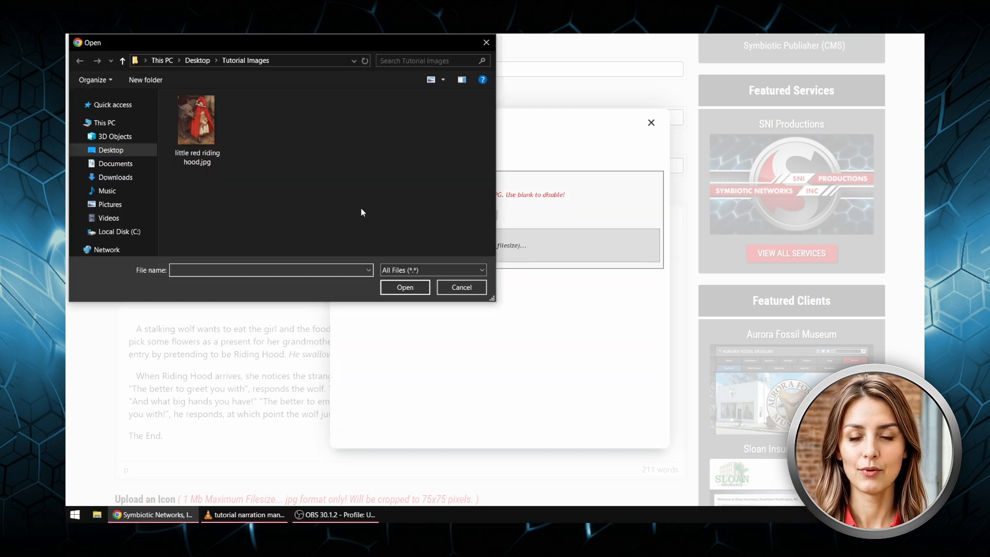
double_click(208, 138)
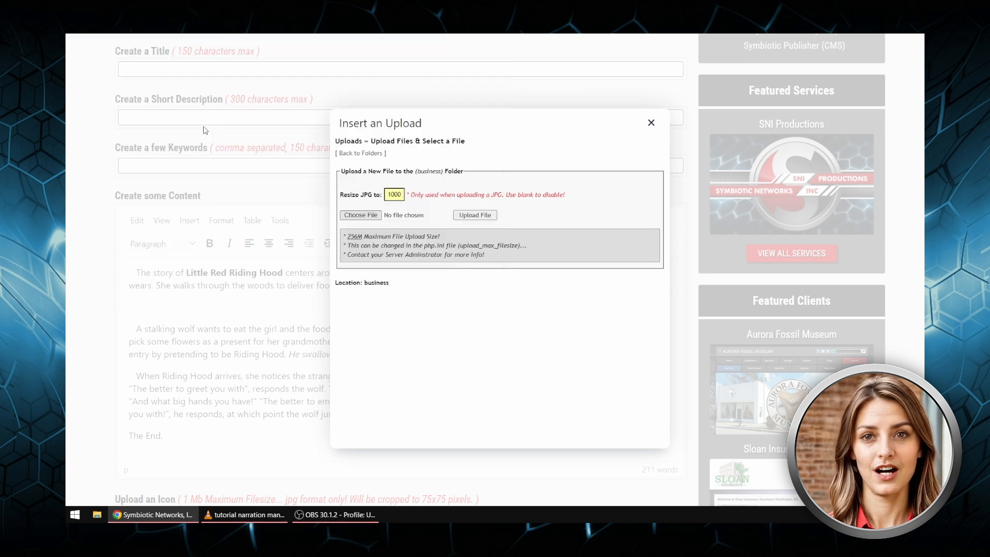
left_click(468, 215)
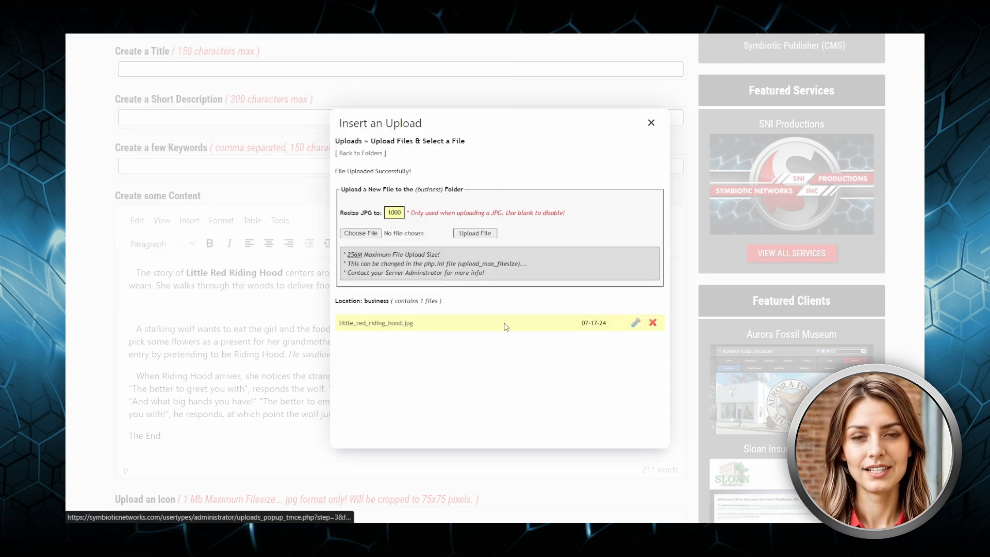
Step: Insert the uploaded little_red_riding_hood.jpg as an image on the blank line, keeping the default image settings
left_click(391, 324)
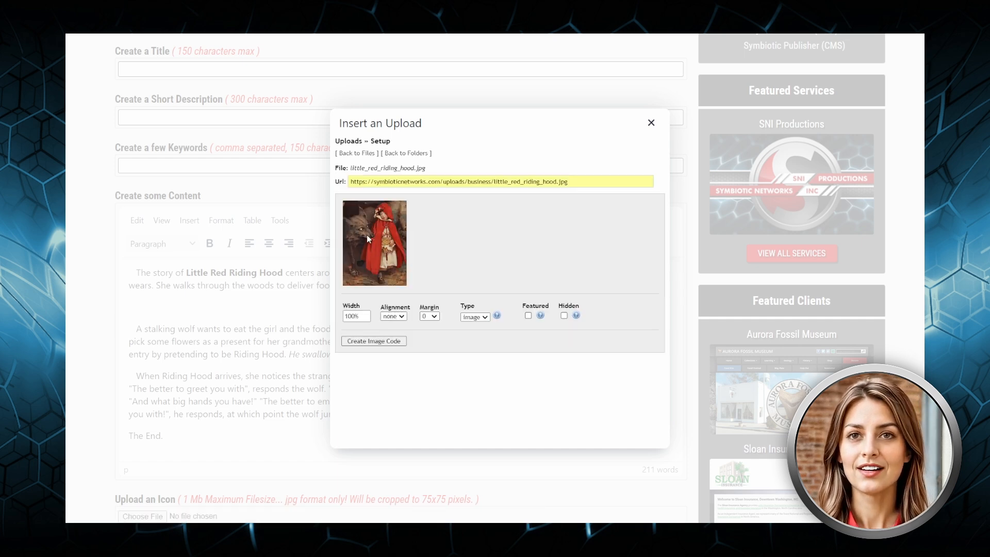
triple_click(356, 315)
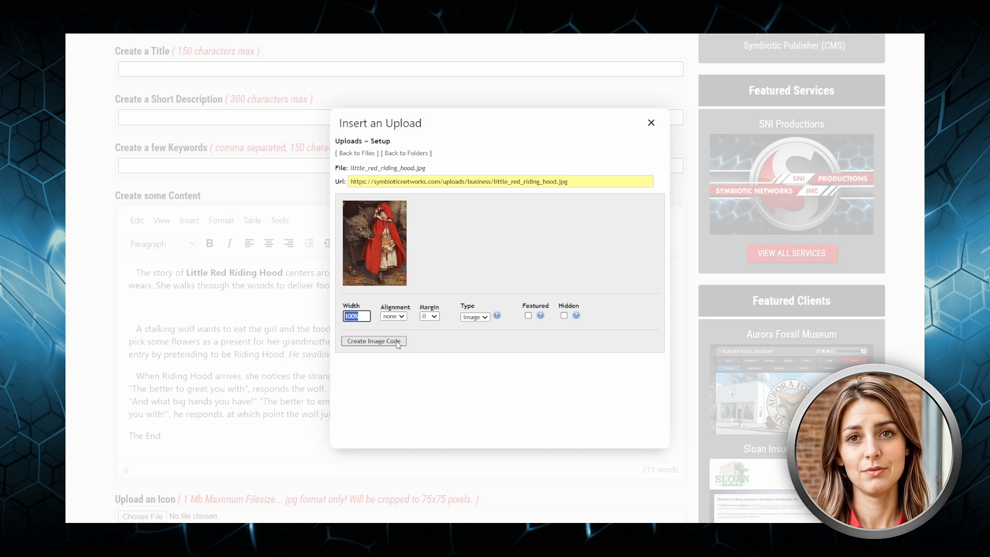
left_click(398, 343)
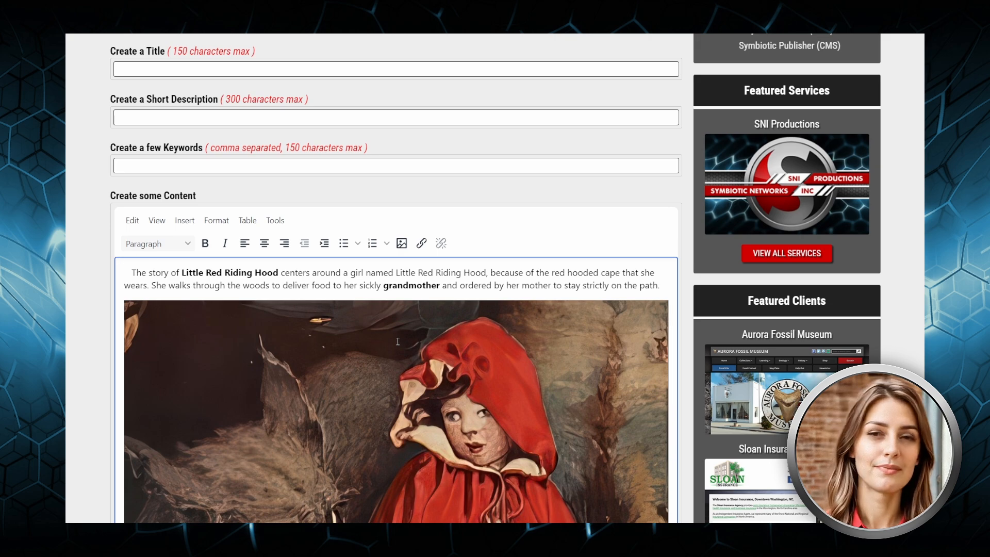
Step: Set the inserted Little Red Riding Hood image's width to 25%
scroll(419, 347, "down", 10)
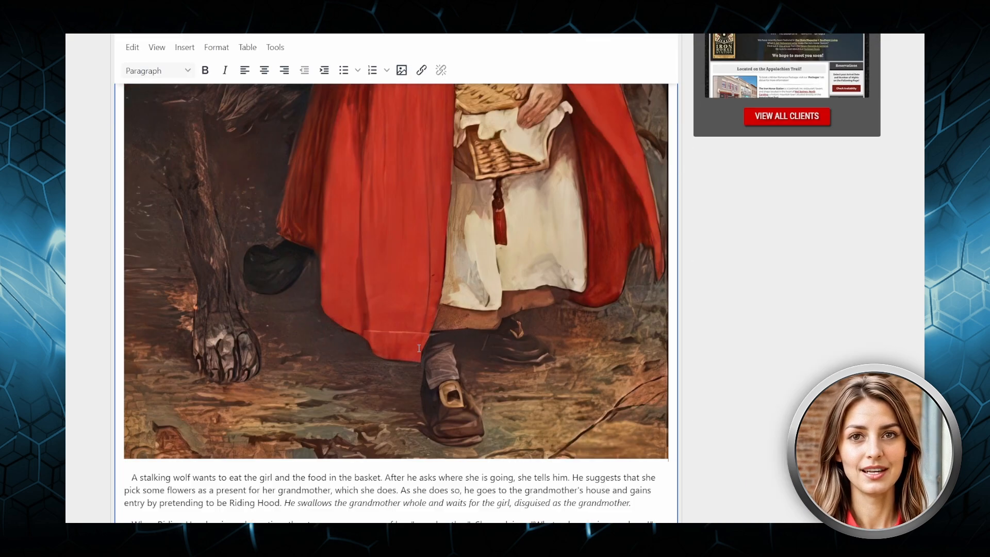
scroll(419, 347, "up", 10)
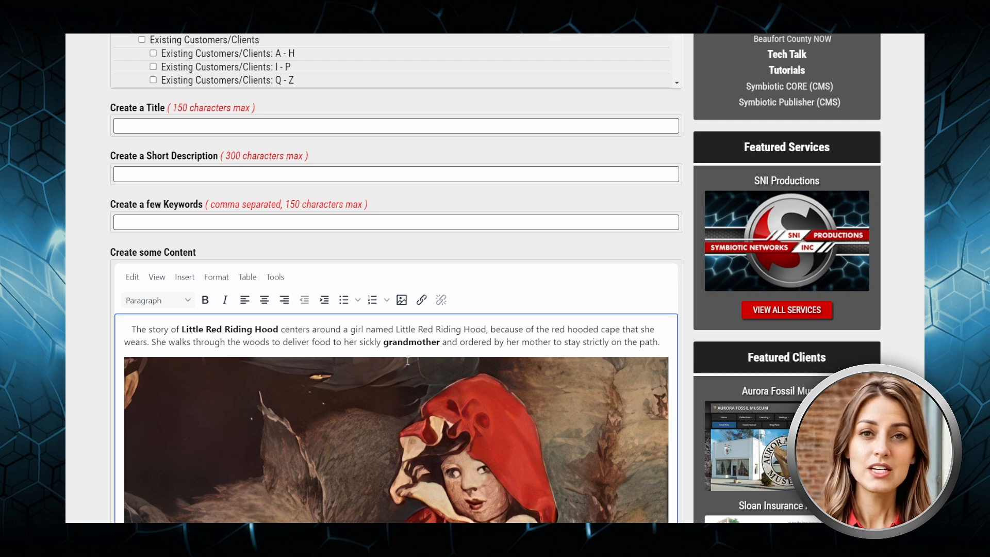
scroll(407, 361, "down", 3)
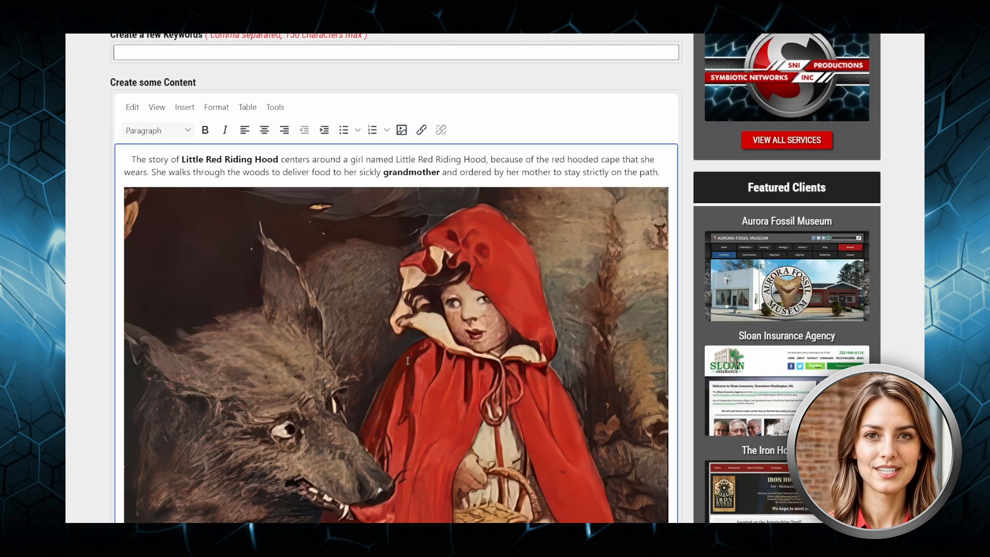
scroll(407, 361, "down", 1)
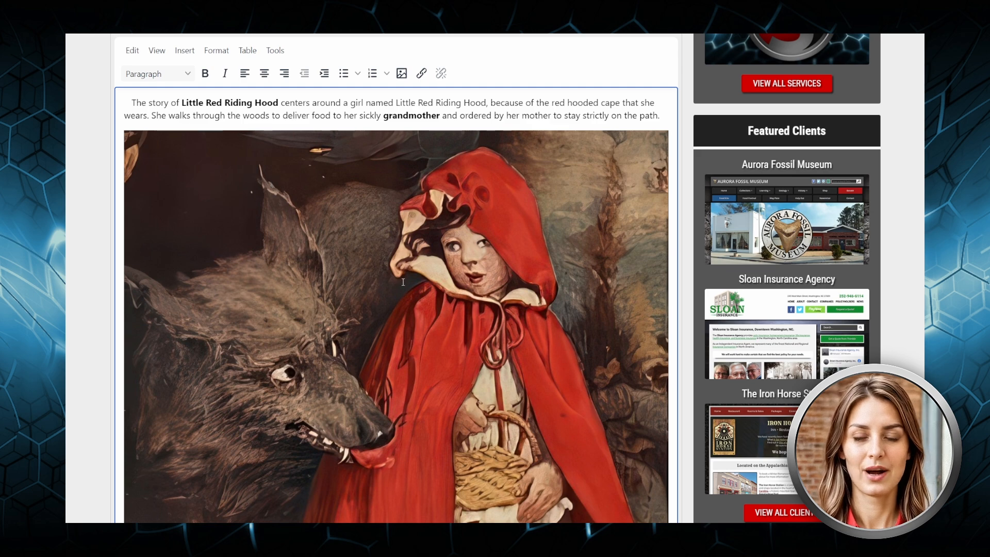
scroll(403, 282, "up", 1)
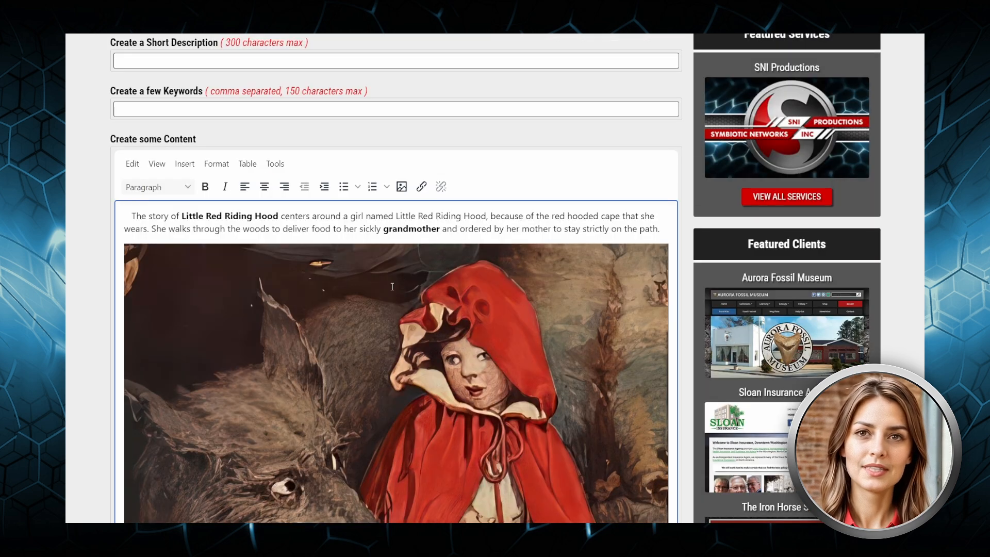
left_click(325, 286)
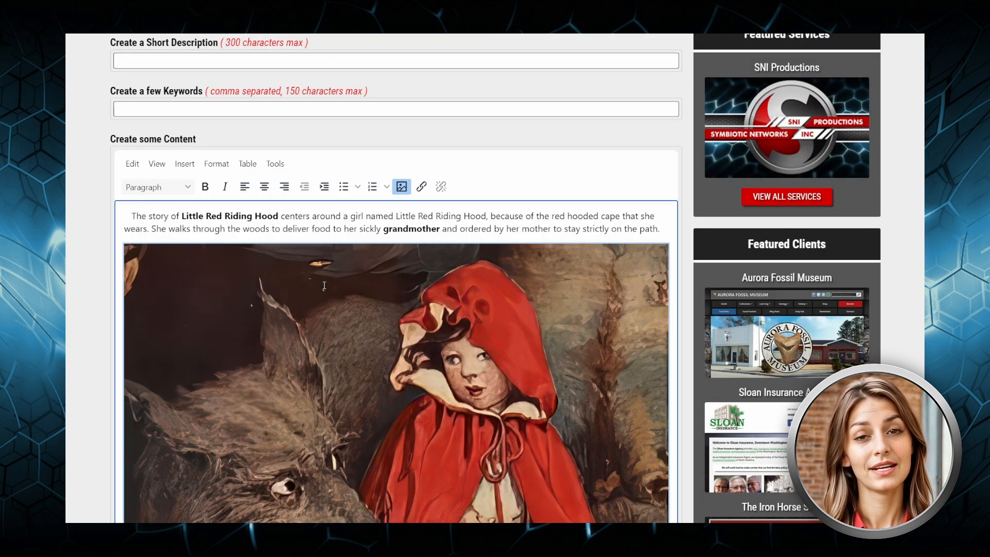
left_click(402, 188)
left_click_drag(405, 310, 341, 313)
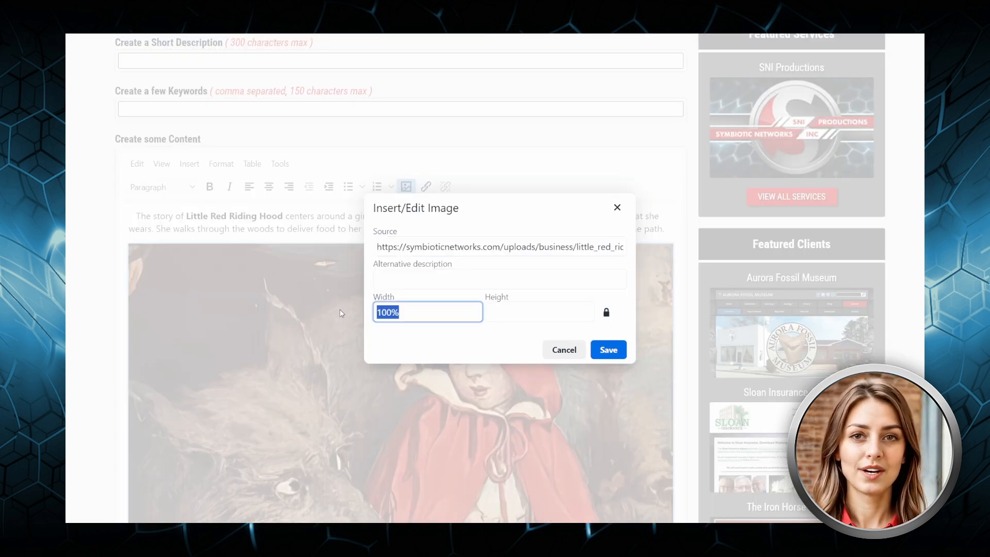
type("25")
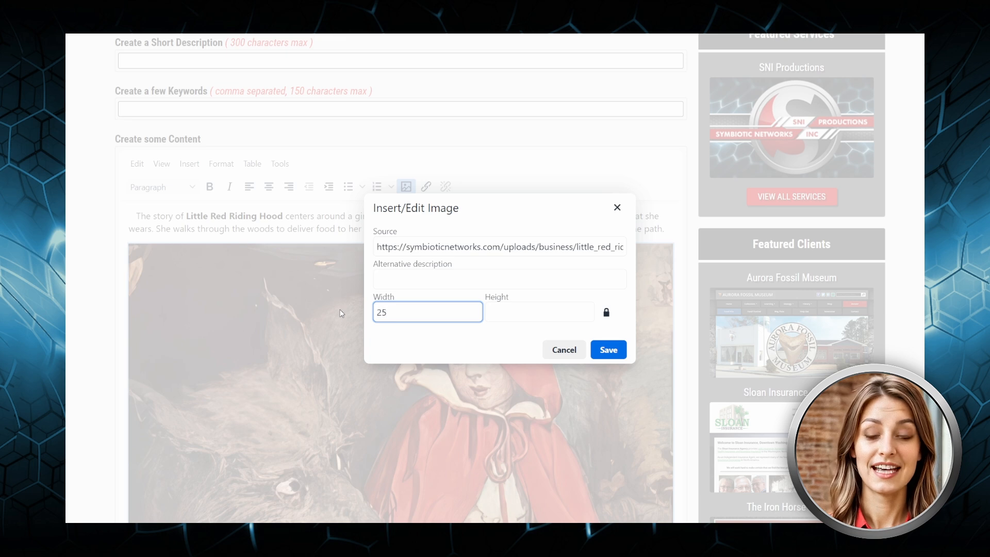
type("%")
left_click(612, 350)
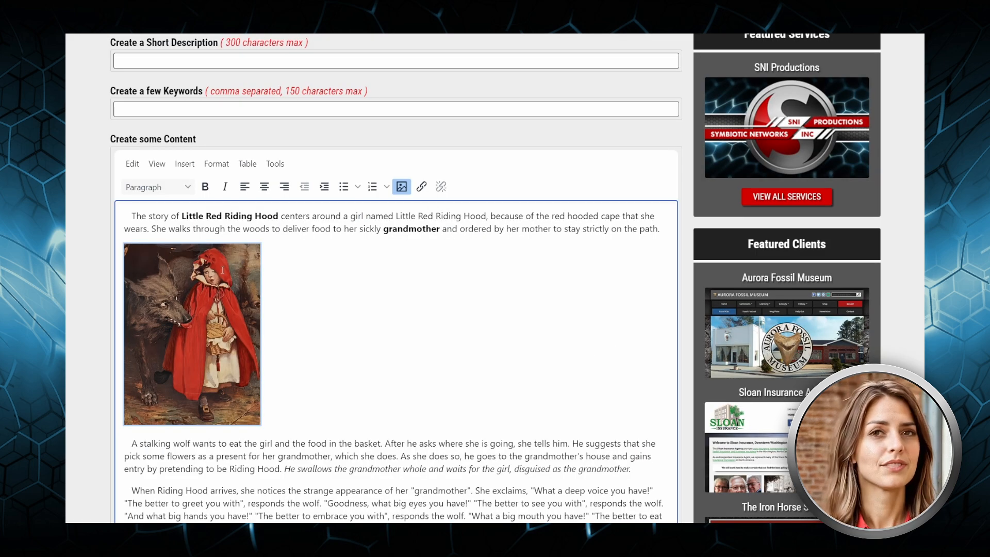
Step: Align the image right of the text with padding and move it to the start of the opening paragraph
left_click(218, 166)
mouse_move(268, 183)
mouse_move(321, 186)
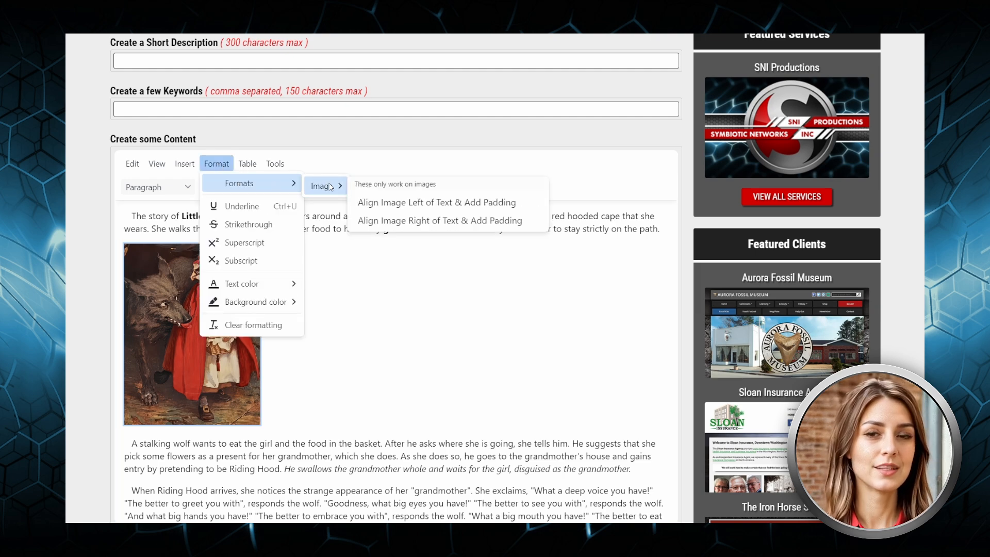
left_click(416, 221)
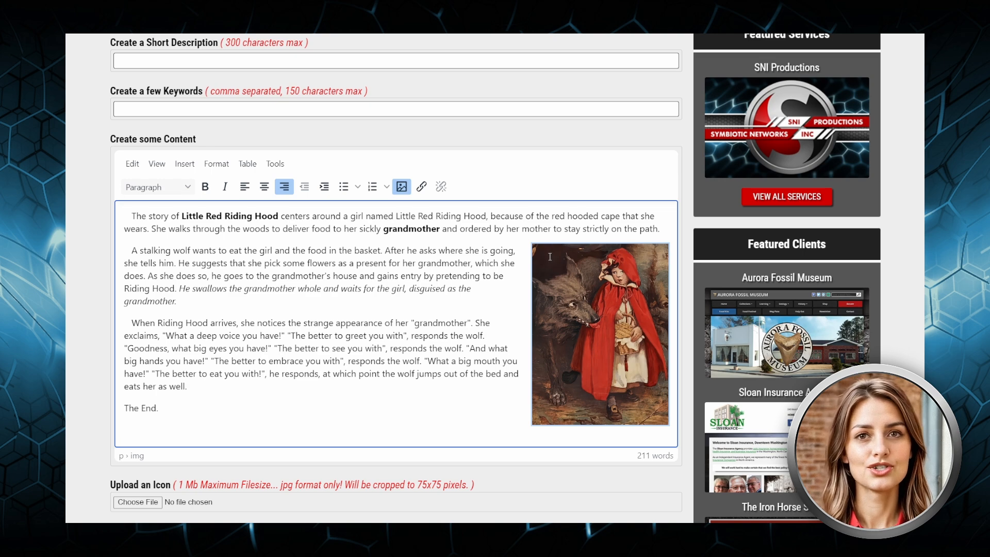
left_click_drag(550, 257, 126, 221)
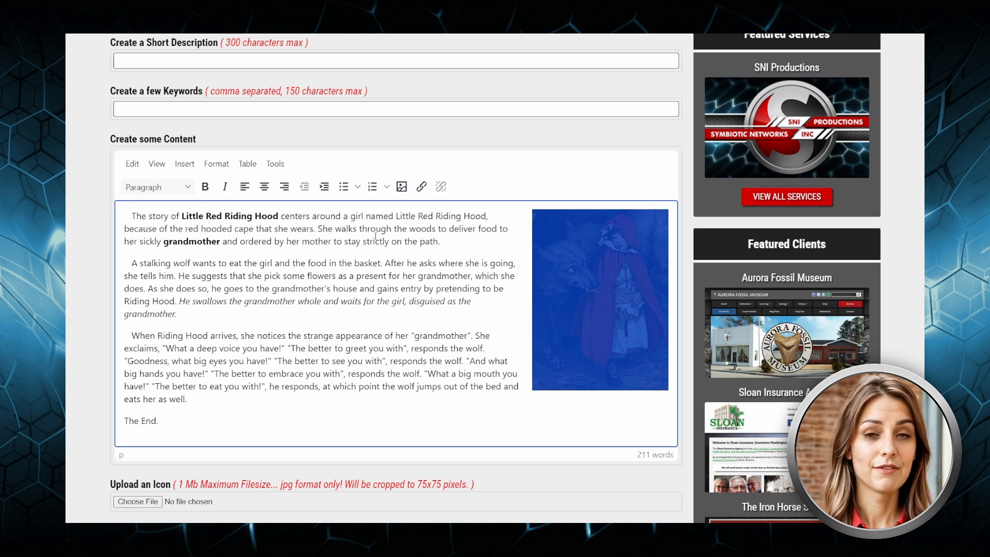
left_click(390, 242)
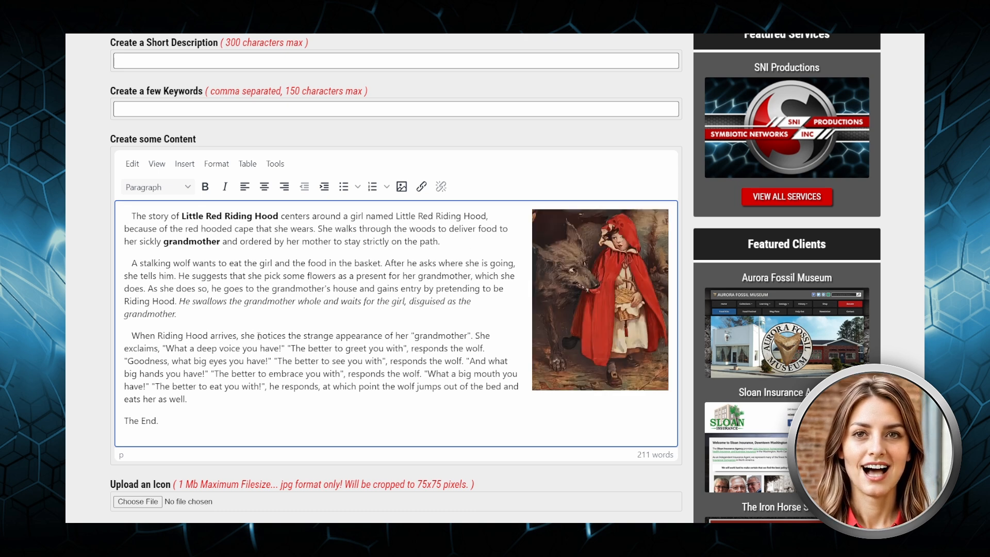
left_click_drag(258, 336, 382, 335)
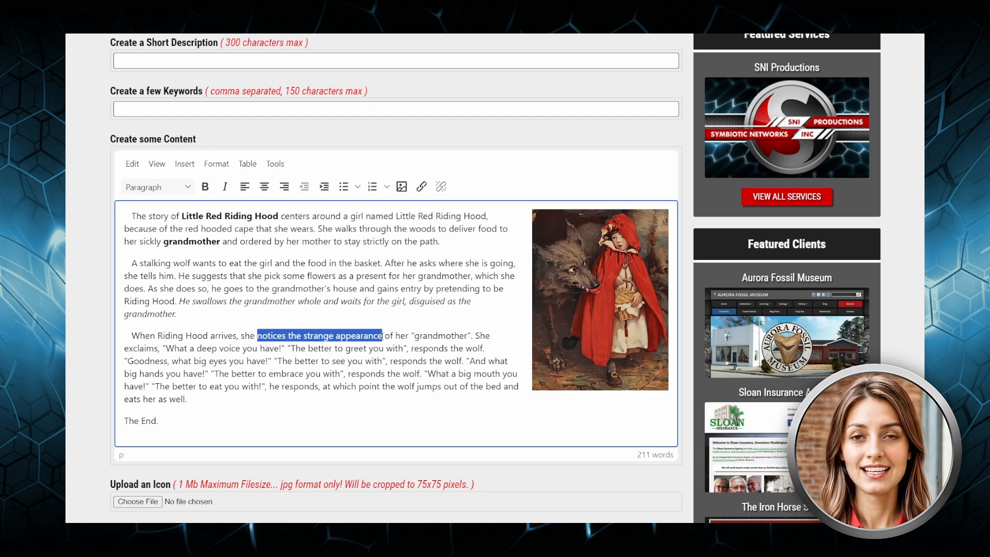
left_click(422, 188)
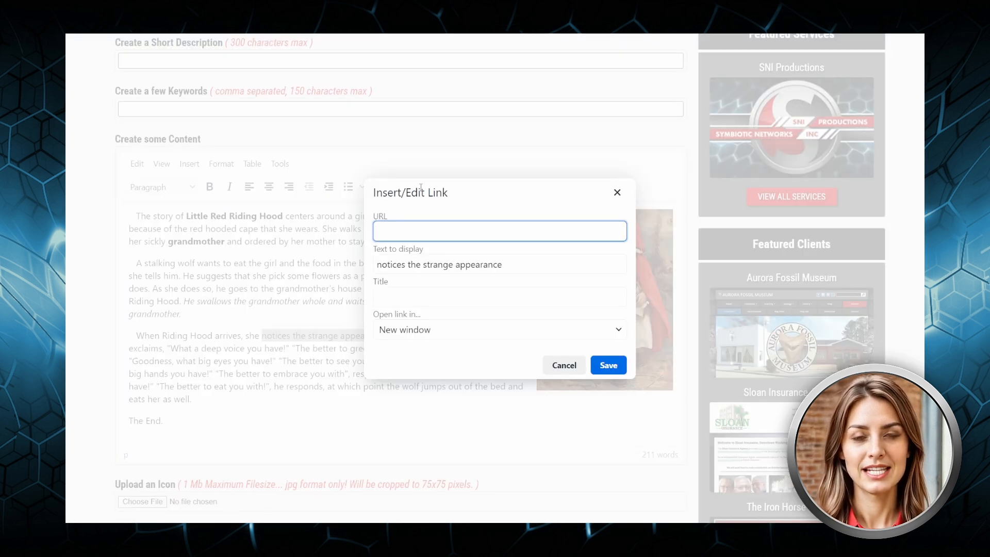
right_click(420, 235)
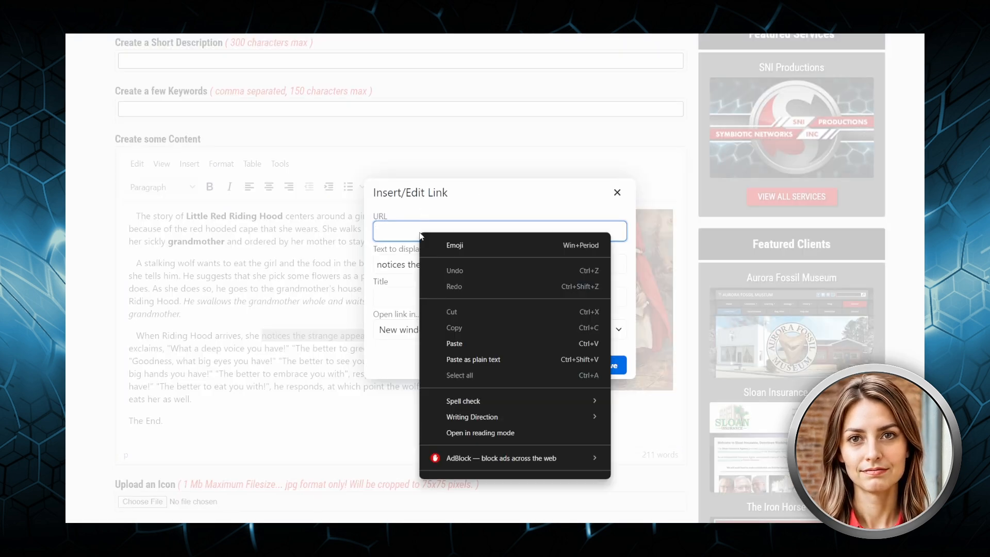
left_click(456, 343)
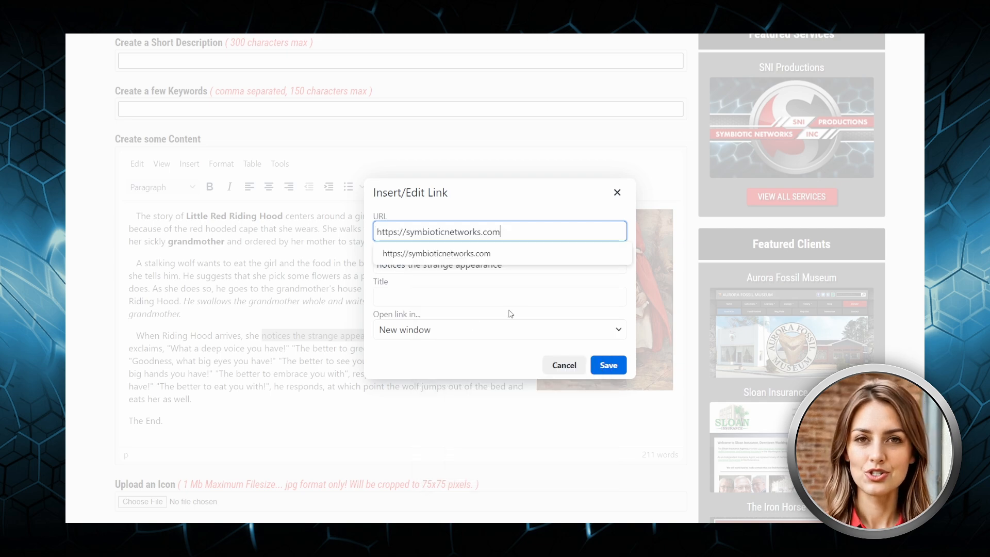
left_click(609, 365)
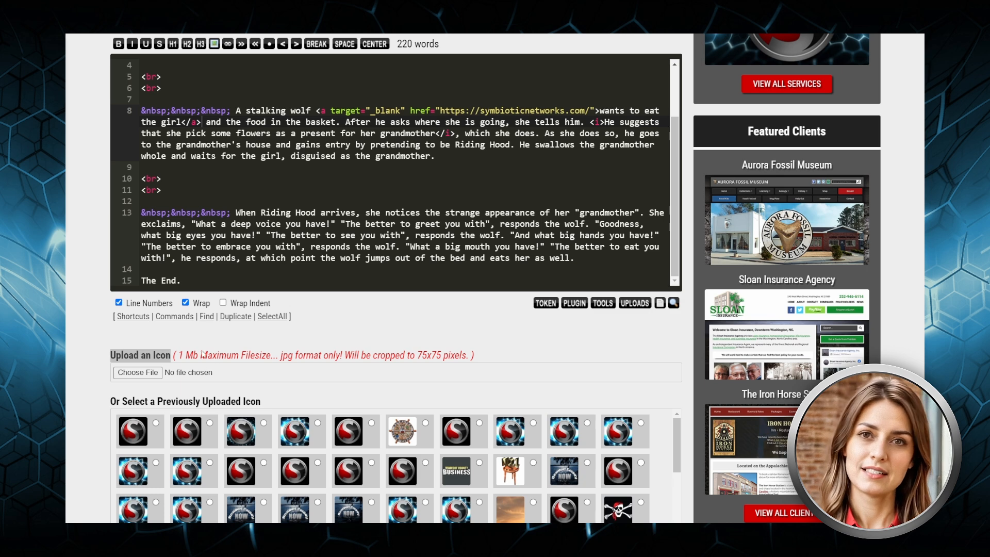
Step: Examine the crop size and file format requirements for uploading a post icon
left_click(404, 361)
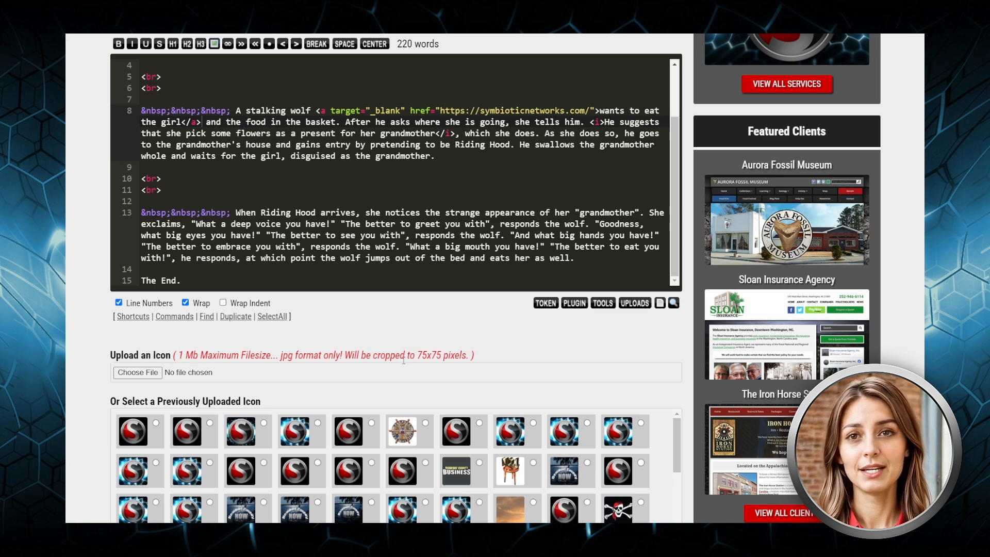
left_click_drag(418, 356, 467, 355)
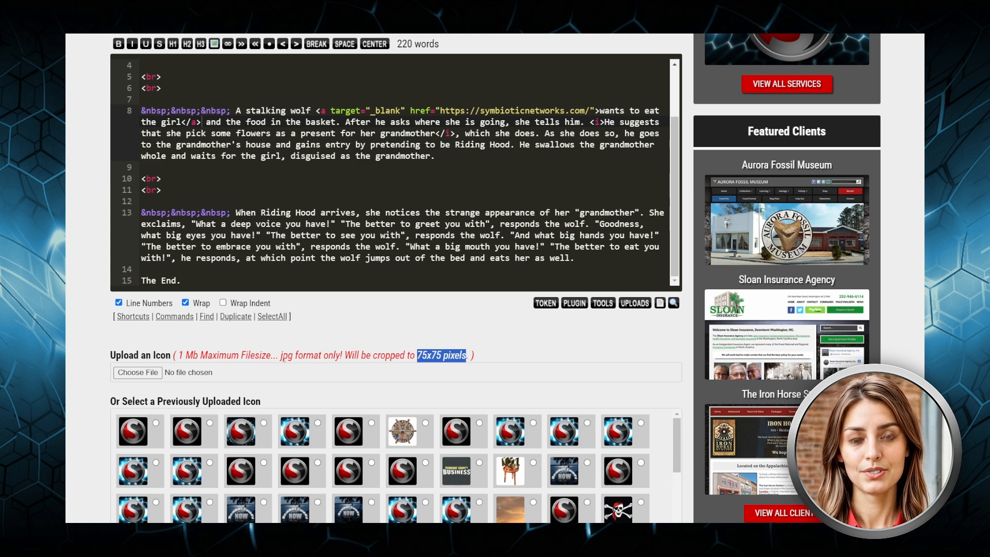
left_click_drag(279, 356, 334, 356)
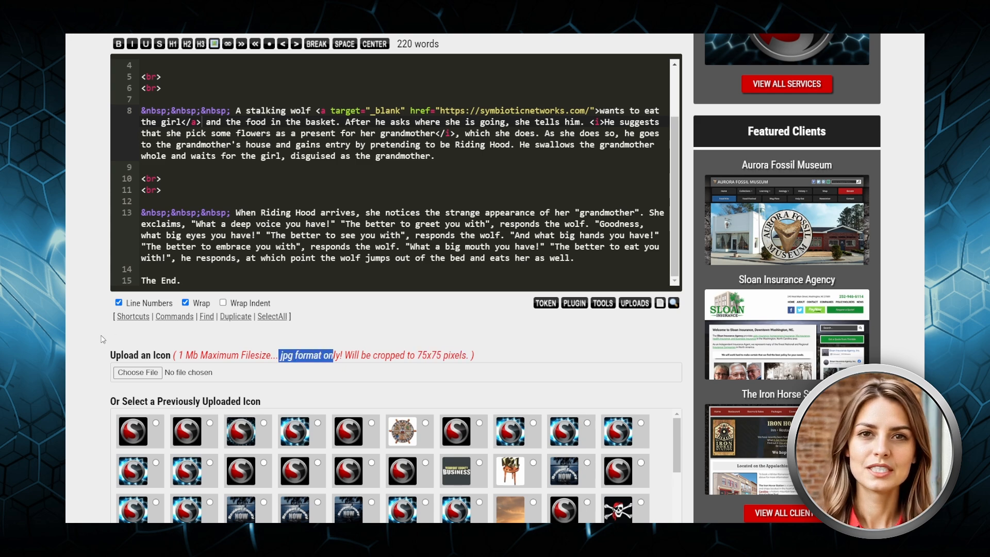
Step: Turn off the post's Publish setting and enter a password in the Password Protection field
scroll(103, 339, "down", 4)
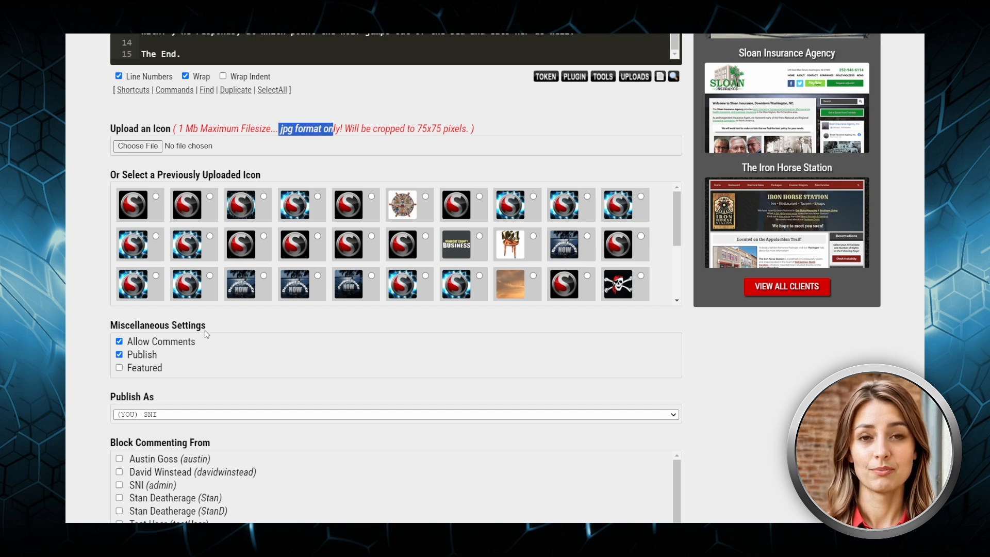
scroll(211, 331, "down", 3)
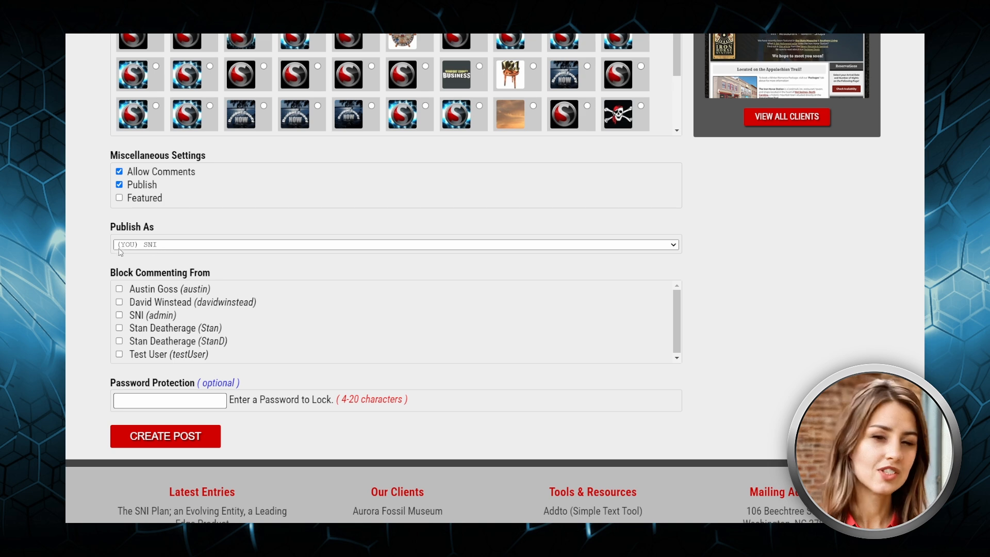
left_click_drag(117, 385, 198, 393)
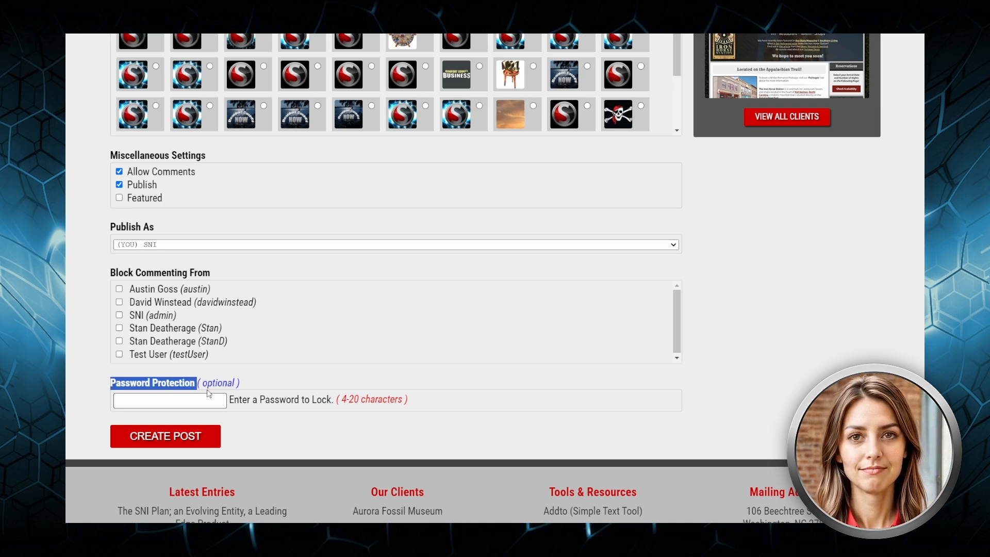
left_click(135, 187)
left_click(178, 400)
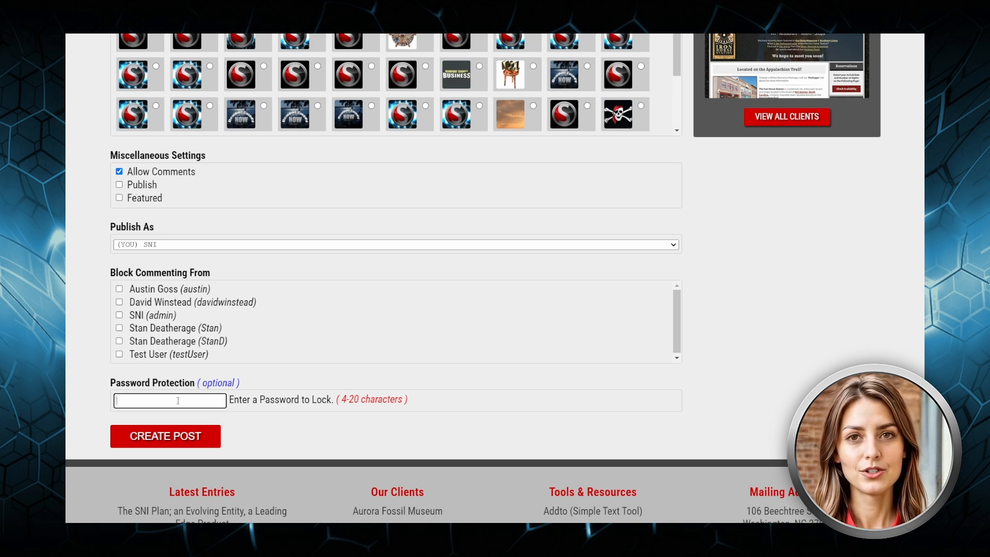
type("password")
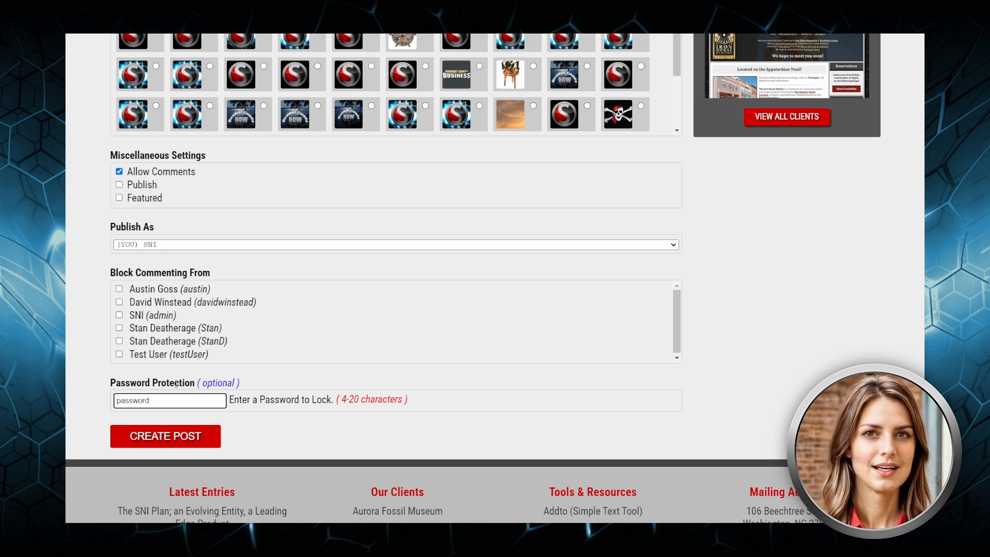
scroll(179, 397, "down", 1)
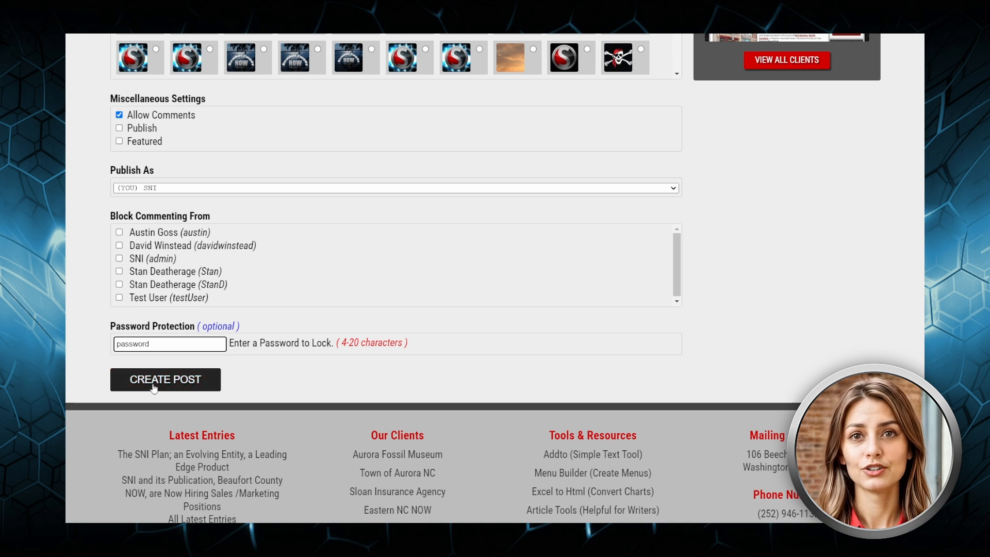